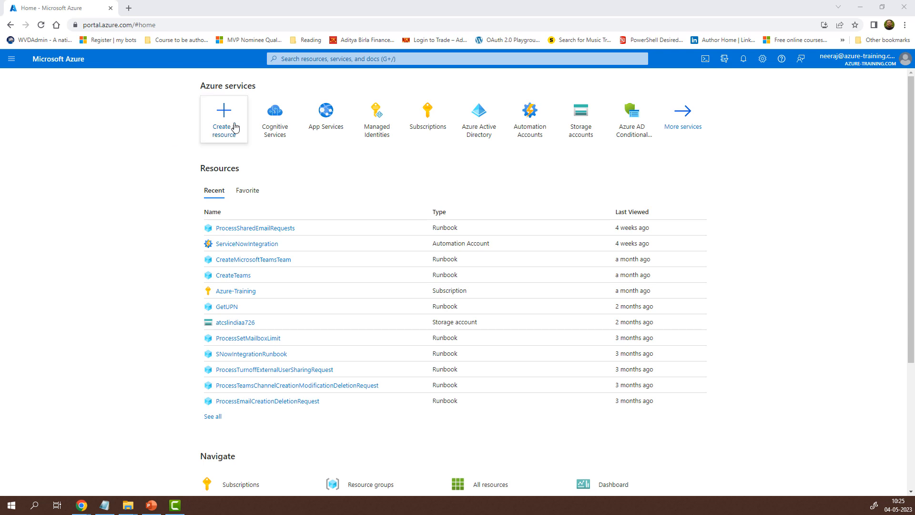
click(271, 114)
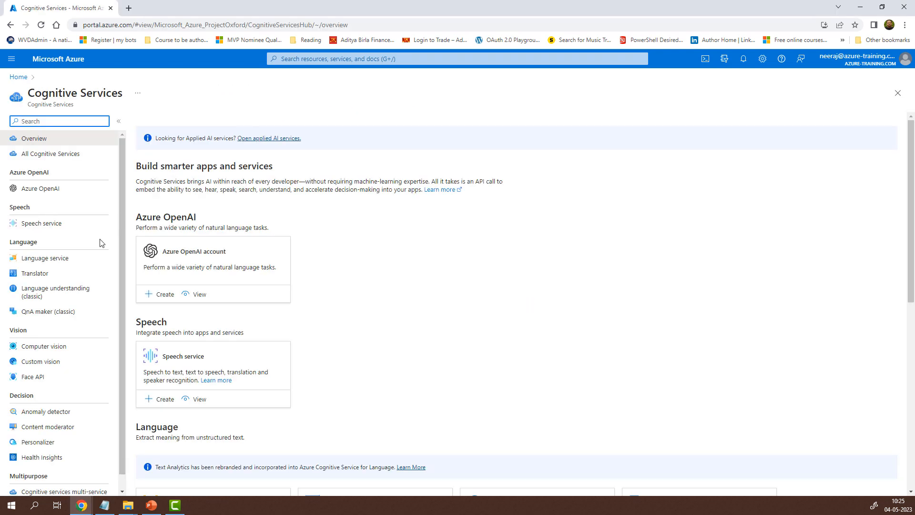
click(95, 258)
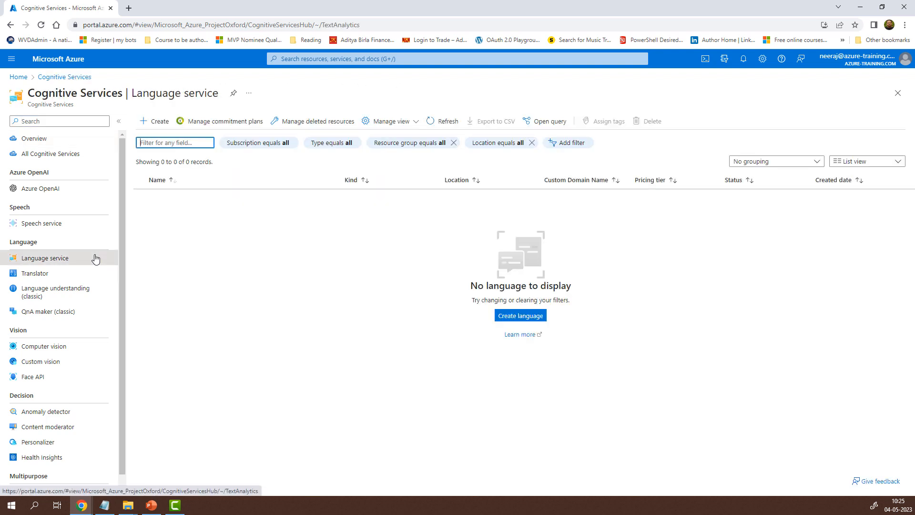
click(154, 121)
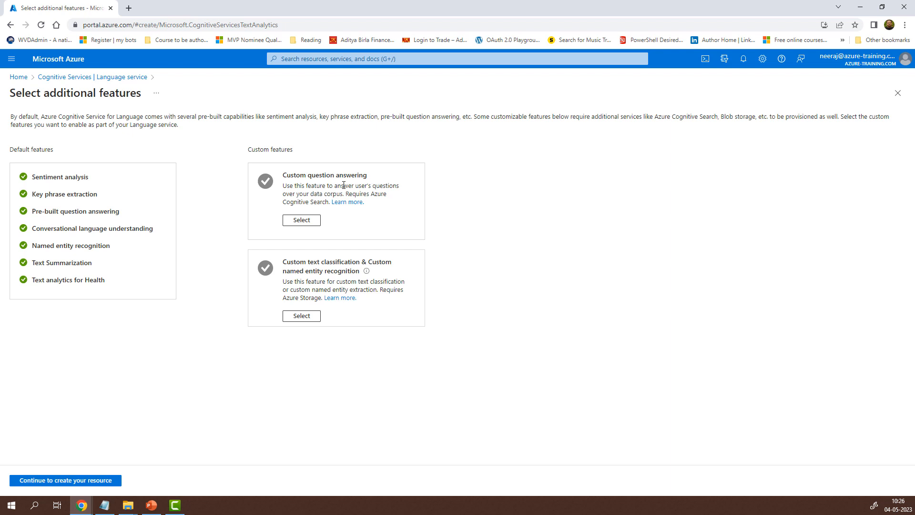
click(65, 59)
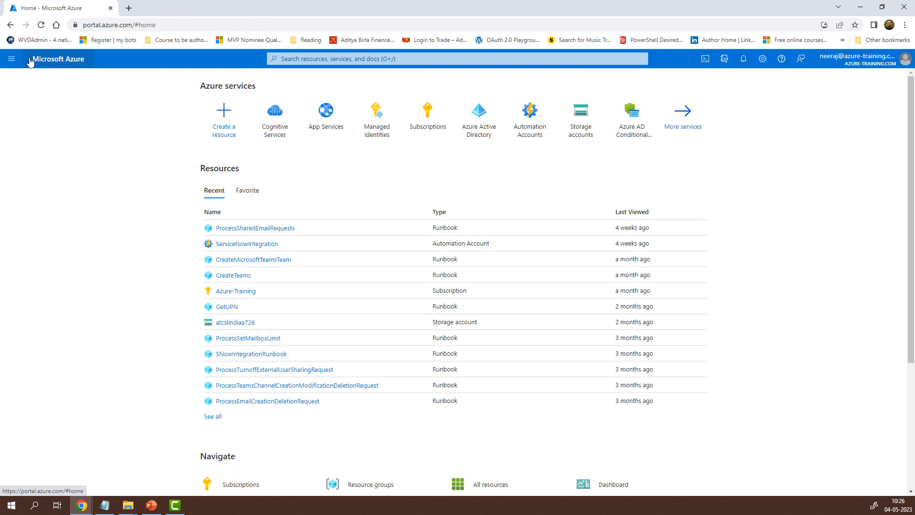
Start creating a Language service resource from the AI + Machine Learning category, with the Custom question answering feature enabled
click(11, 59)
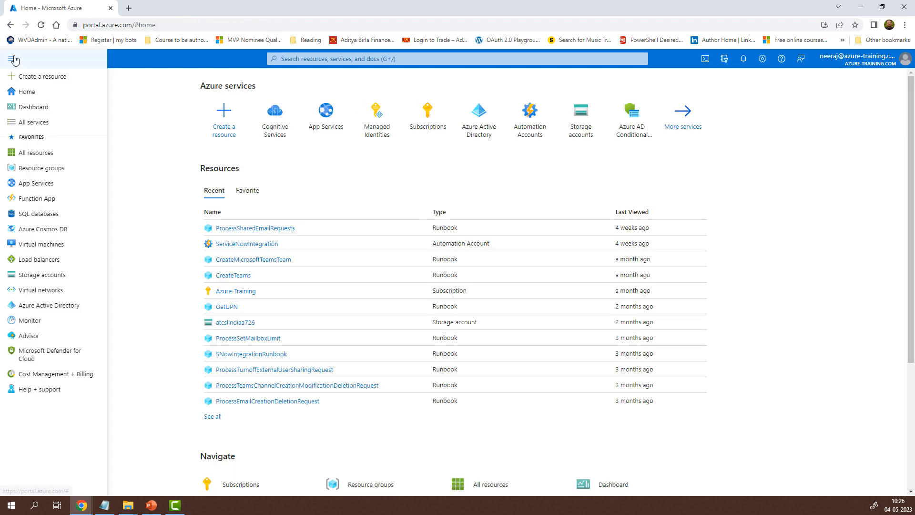
click(31, 78)
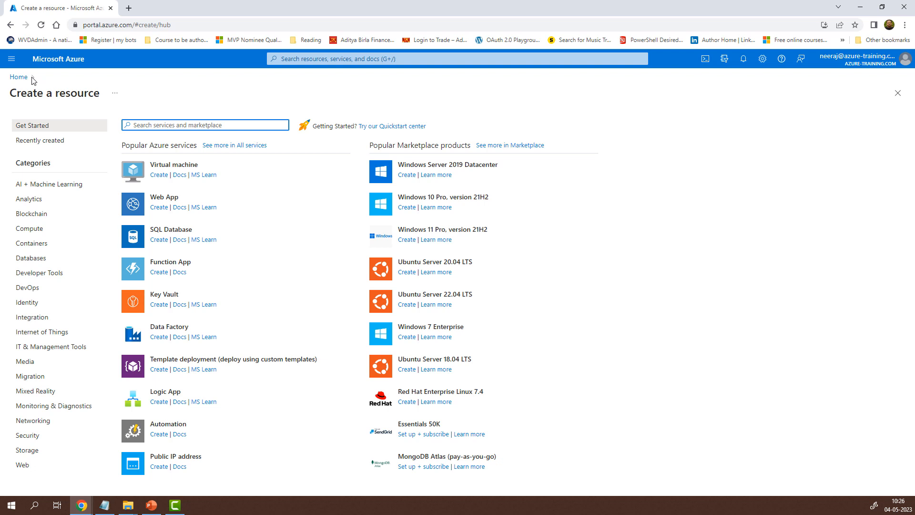
click(62, 186)
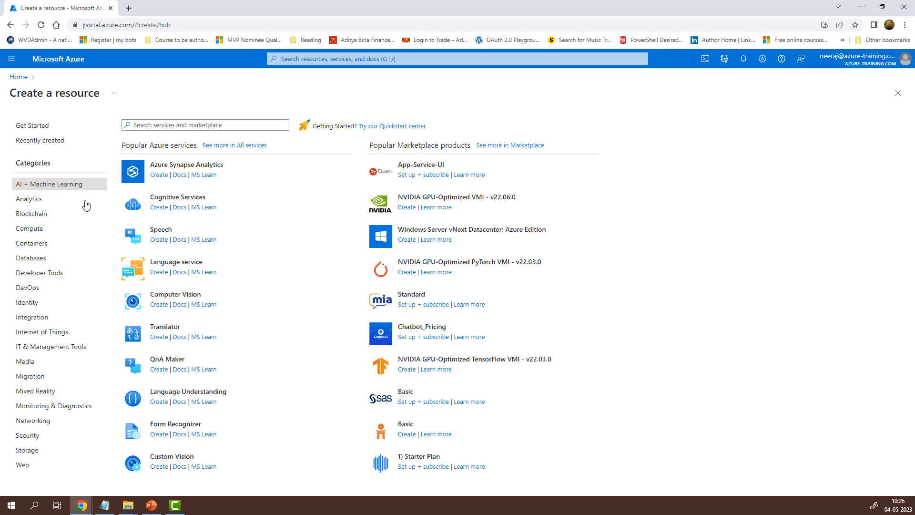
click(160, 272)
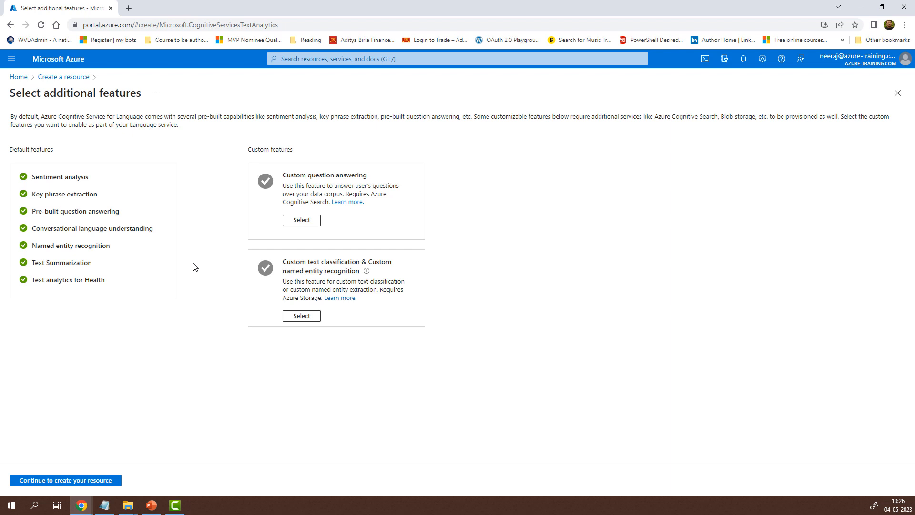
click(302, 220)
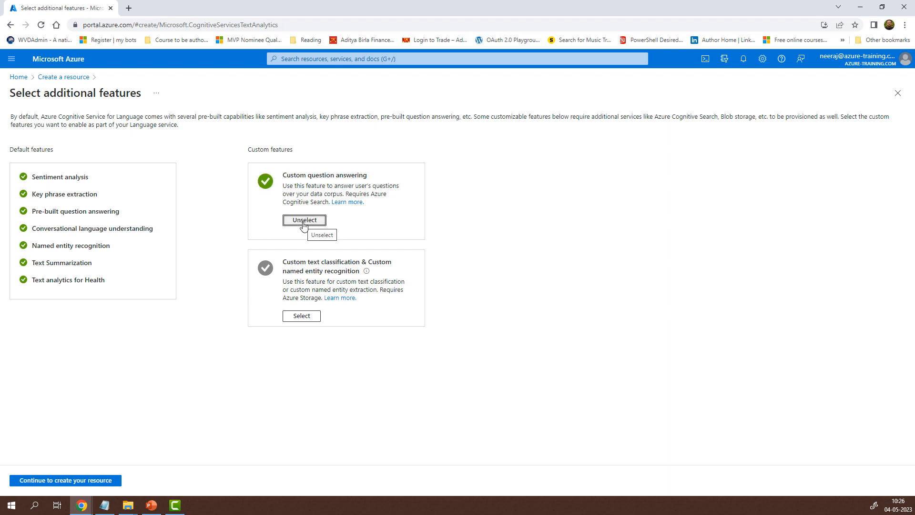
click(70, 480)
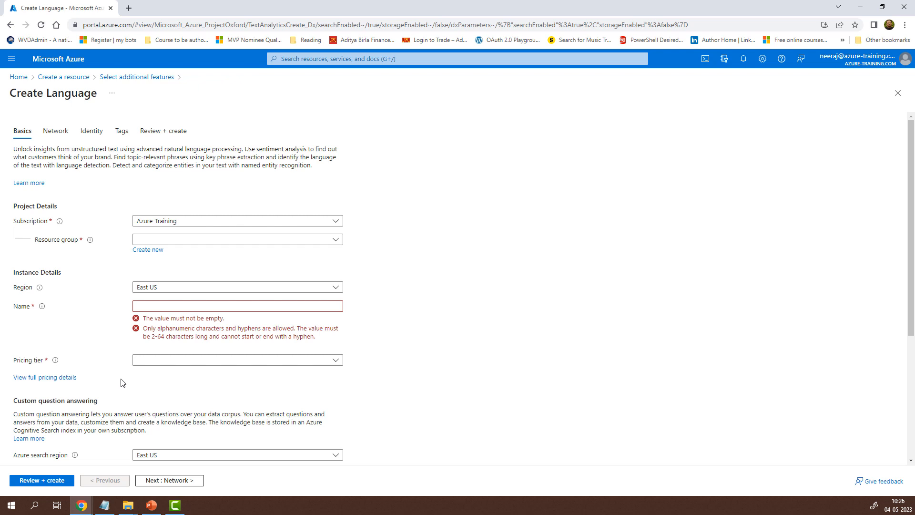
Assign the Language resource to the atcslindia resource group and name it atcsllanguage
click(338, 239)
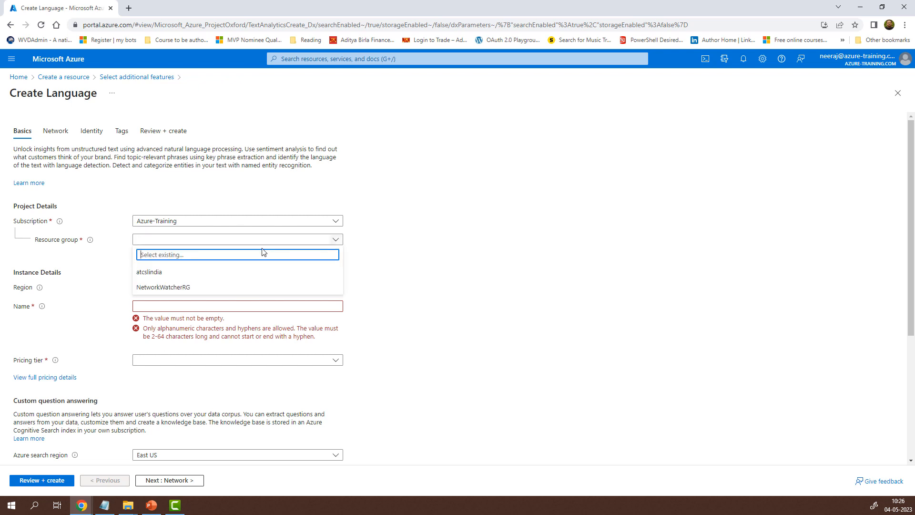
click(212, 272)
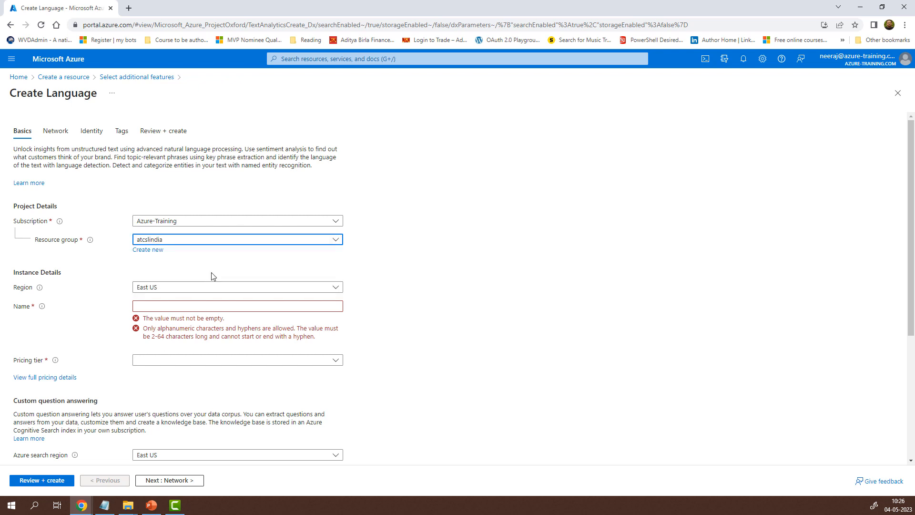
click(216, 306)
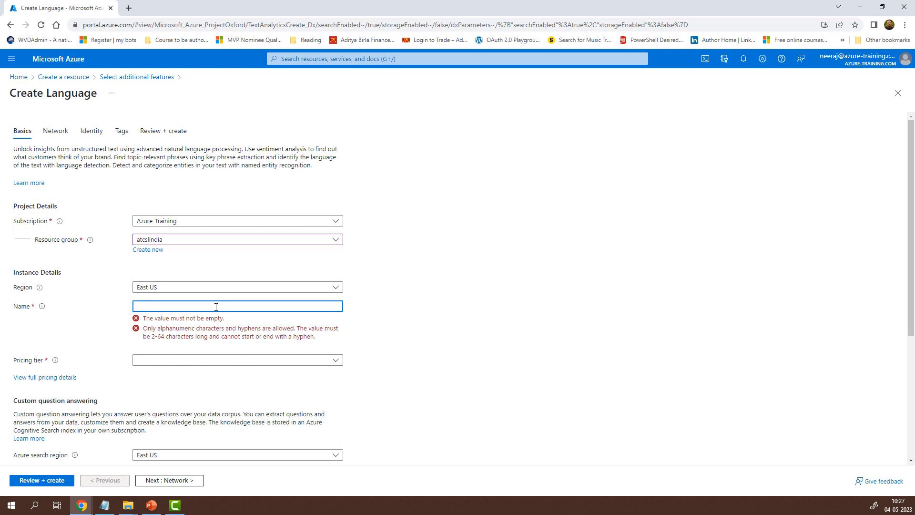
text(atcsllanguage)
click(363, 331)
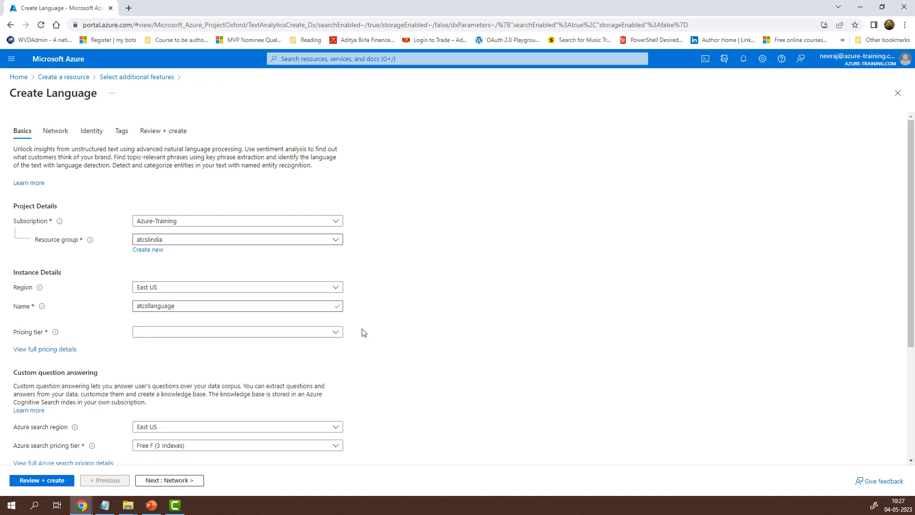
Set the pricing tier to S (1K Calls per minute) and the Azure search pricing tier to Standard S (50 Indexes)
scroll(364, 331, down, 1)
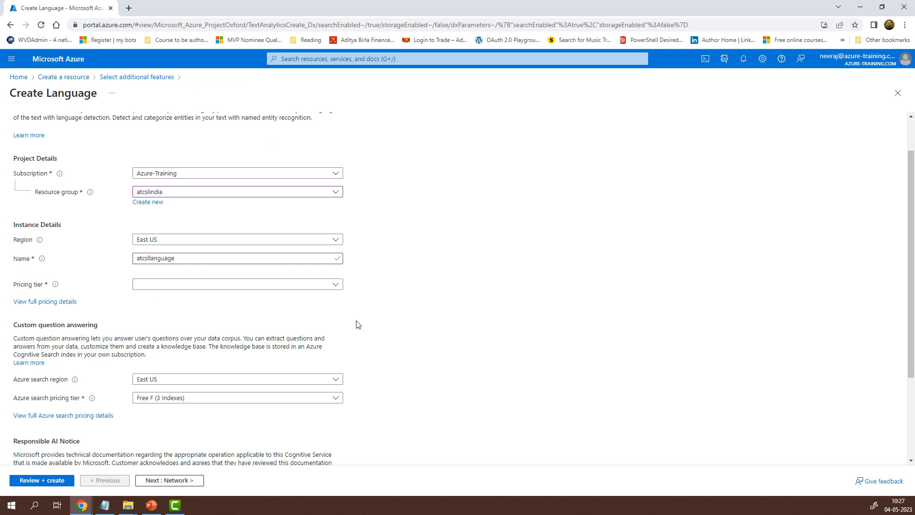
click(336, 289)
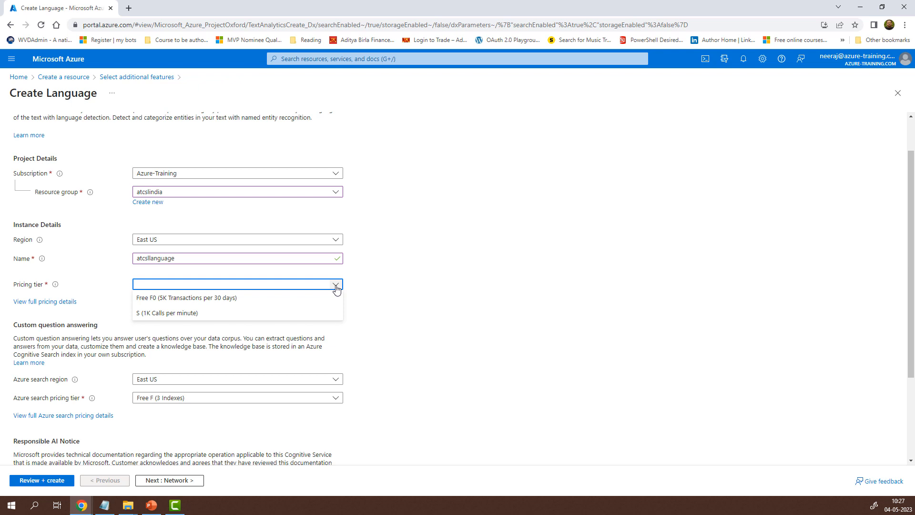
click(229, 313)
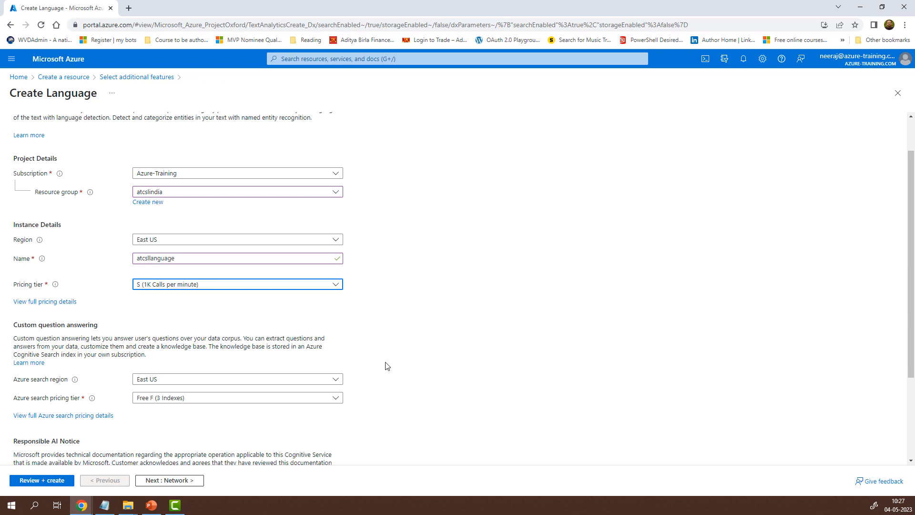
scroll(386, 367, down, 3)
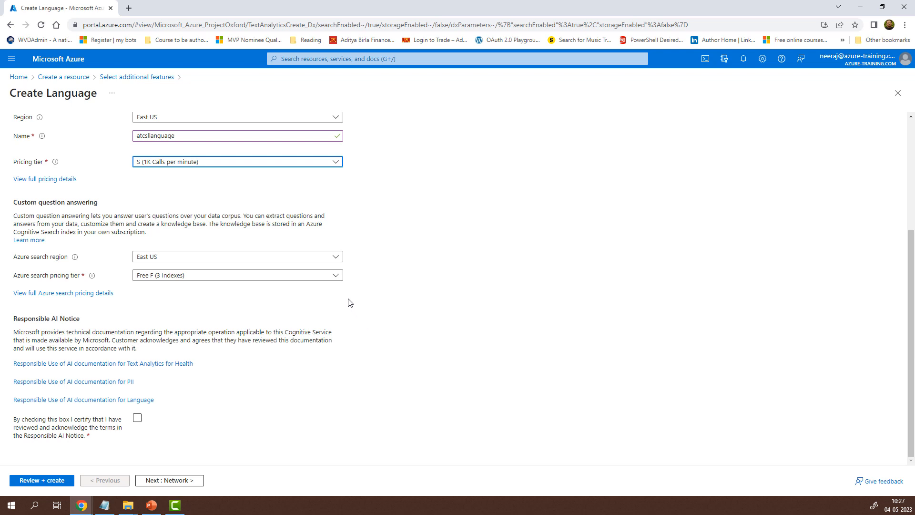
click(337, 276)
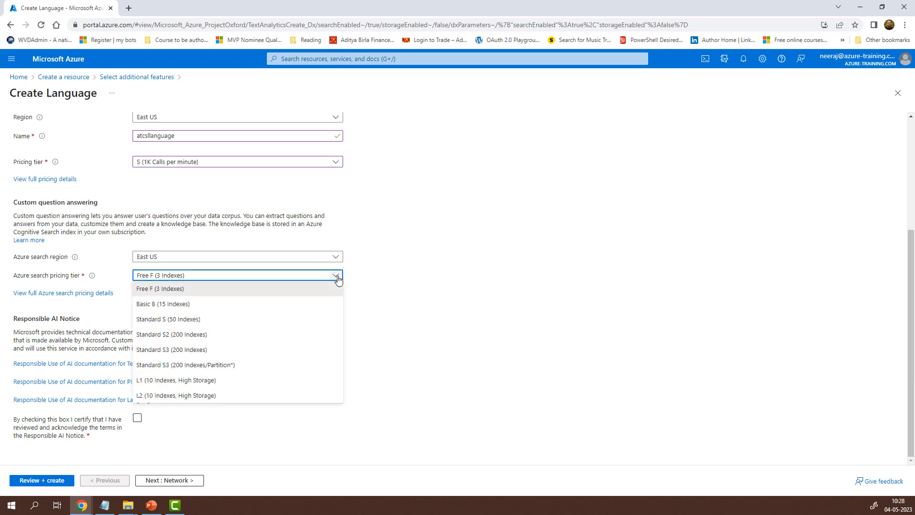
click(232, 321)
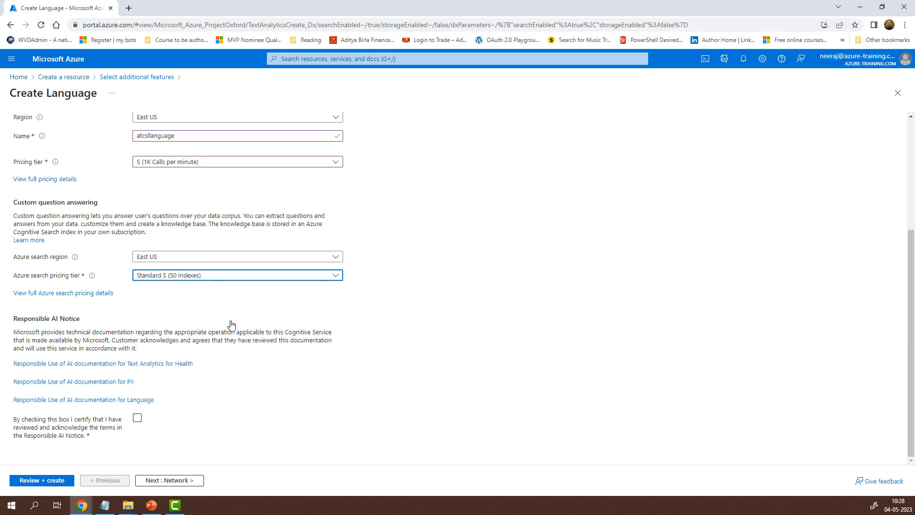
click(335, 277)
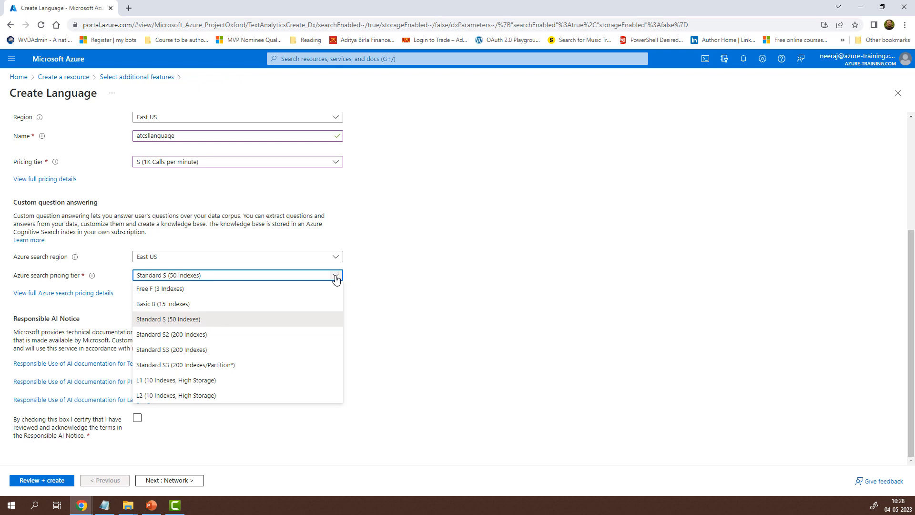
click(336, 277)
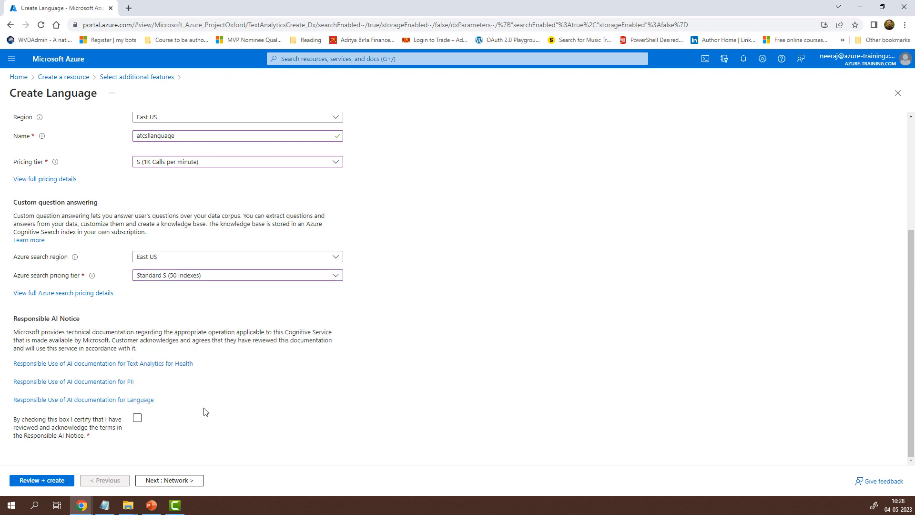
Acknowledge the Responsible AI Notice and create the Language resource, leaving the network, identity and tag settings as they are
click(166, 419)
click(137, 420)
click(168, 480)
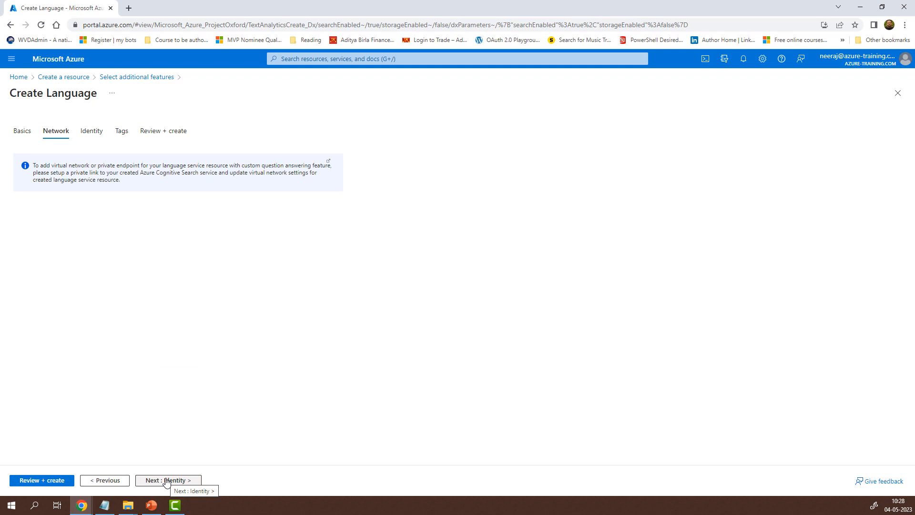
click(167, 480)
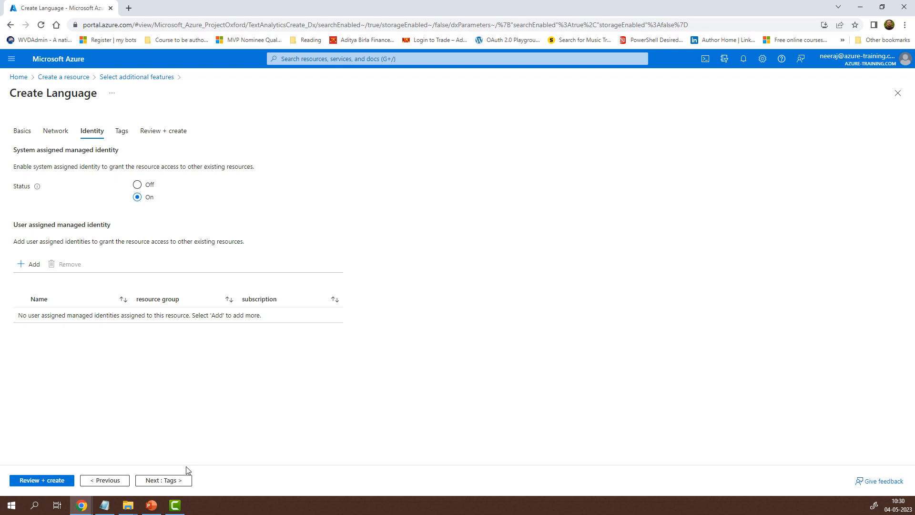
click(181, 482)
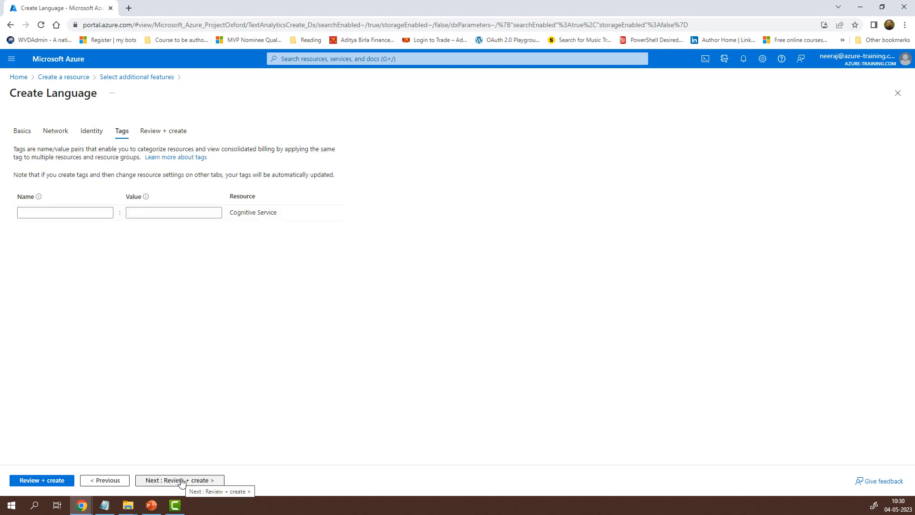
click(182, 482)
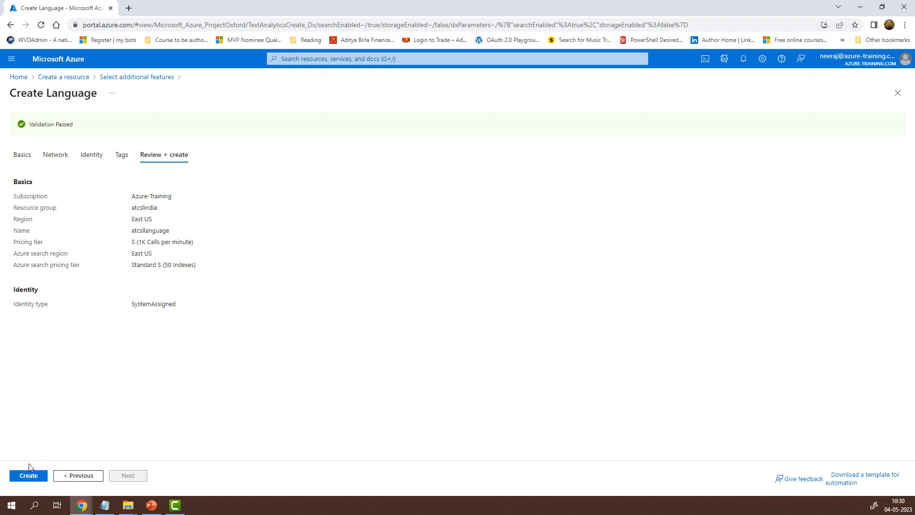
click(29, 476)
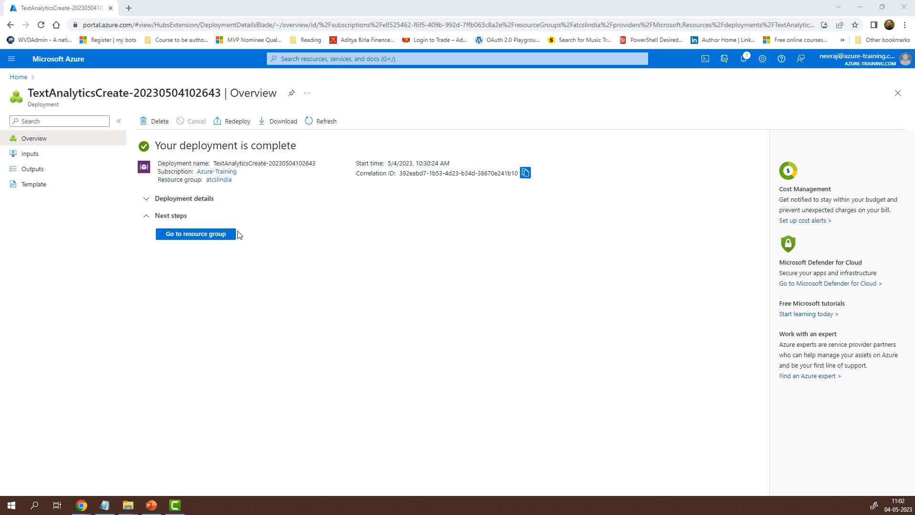
Open the atcsllanguage resource from the deployment's resource group and view its keys and endpoint
click(225, 235)
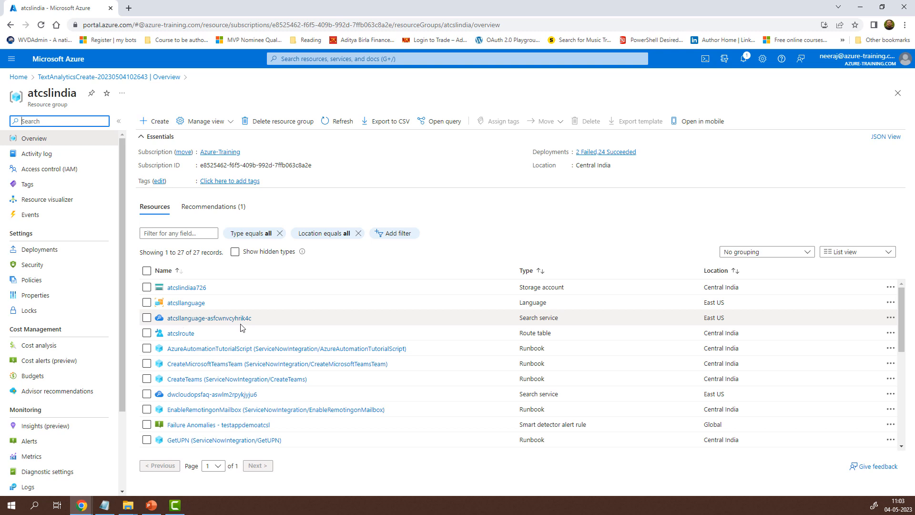
click(204, 304)
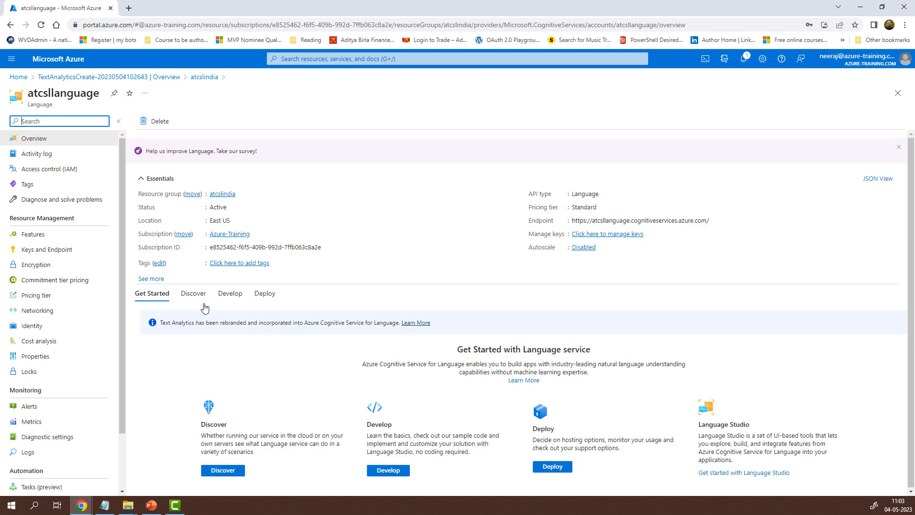
click(69, 250)
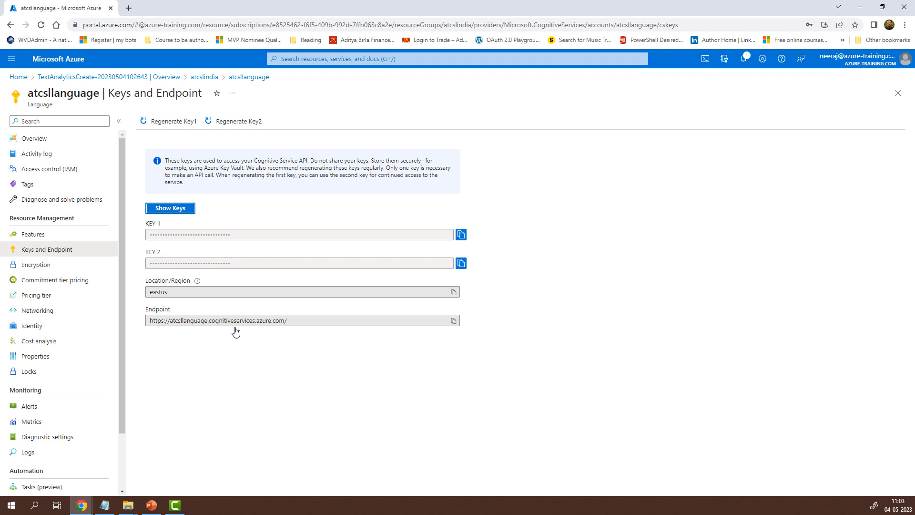
Open Language Studio from the atcsllanguage overview, dismiss the sign-in notice and sign in with the Azure account
click(56, 138)
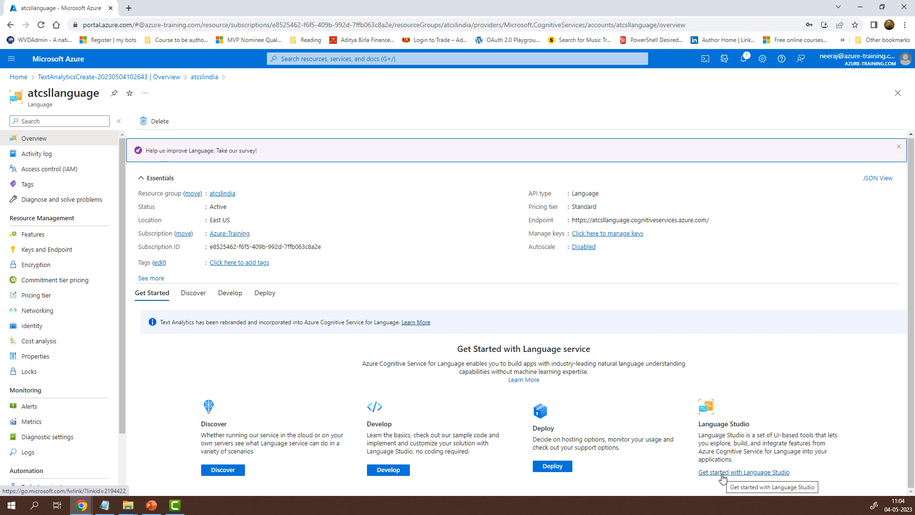
click(723, 472)
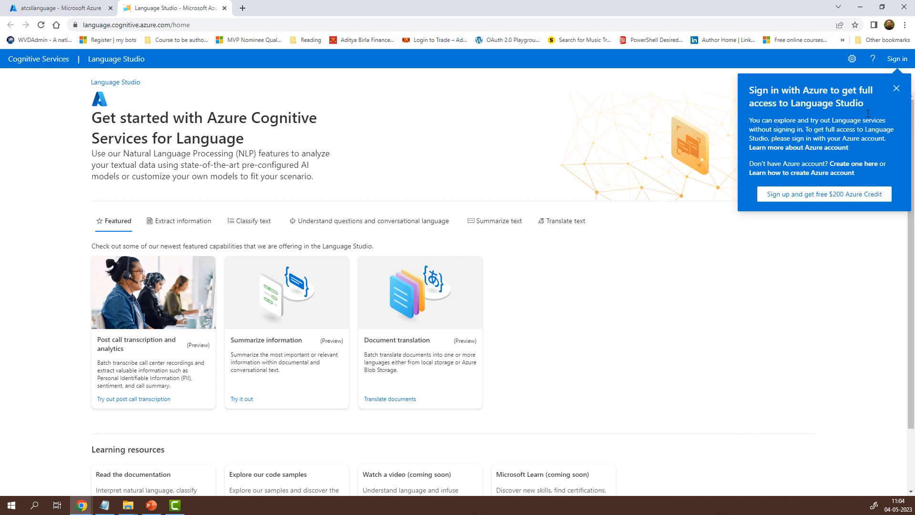
click(896, 89)
click(896, 59)
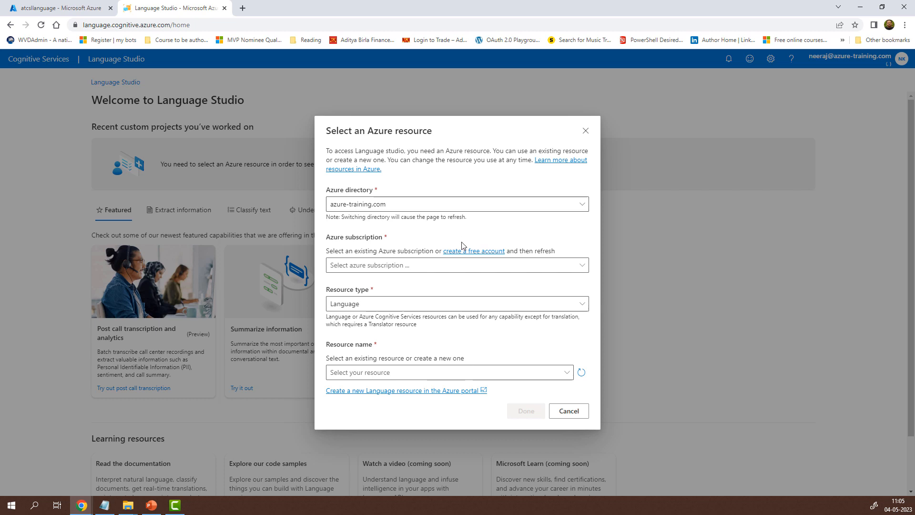
Connect Language Studio to the atcsllanguage resource, using the Azure-Training subscription and the Language resource type
click(578, 269)
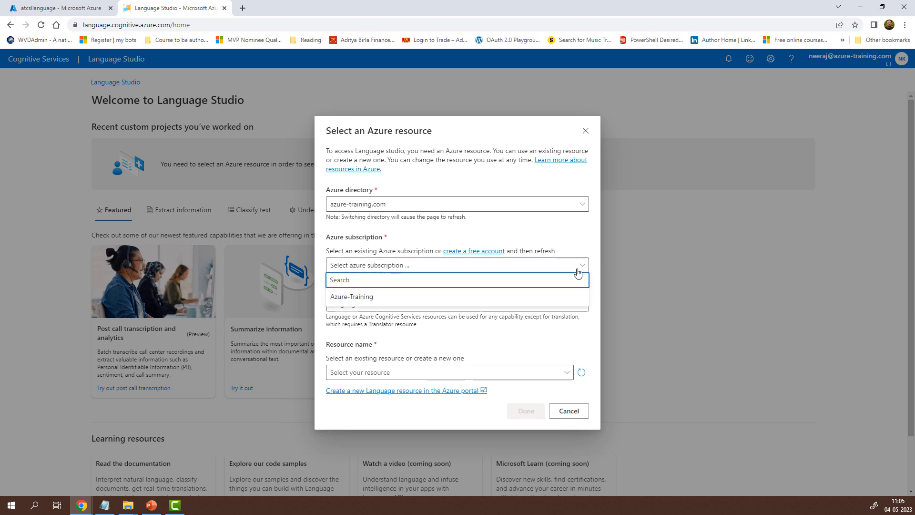
click(401, 298)
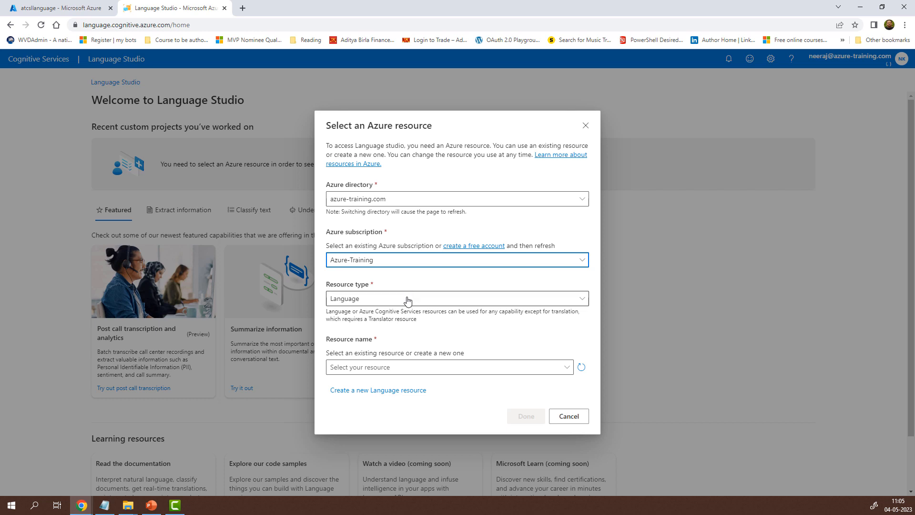
click(408, 300)
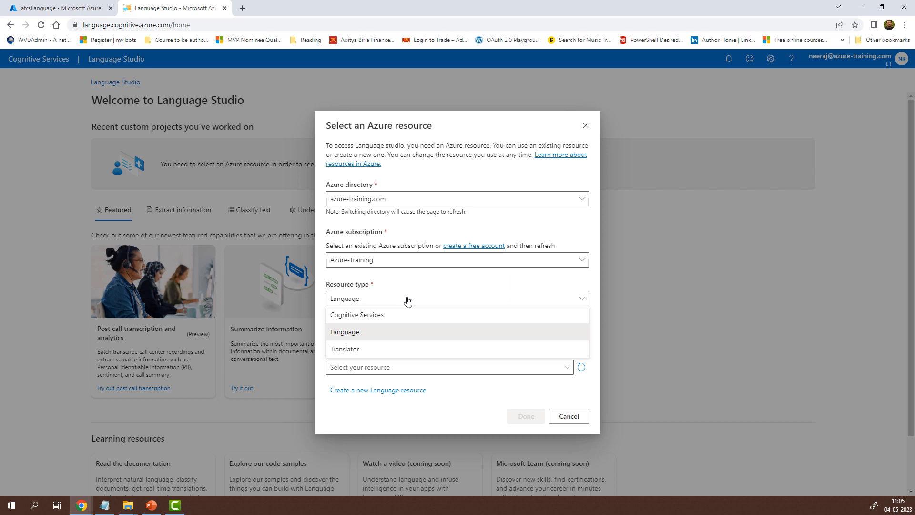
click(407, 301)
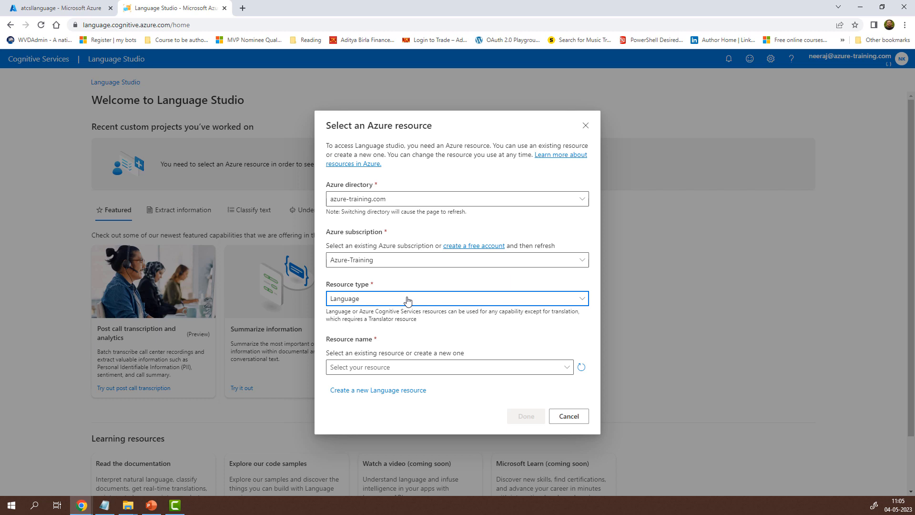
click(418, 371)
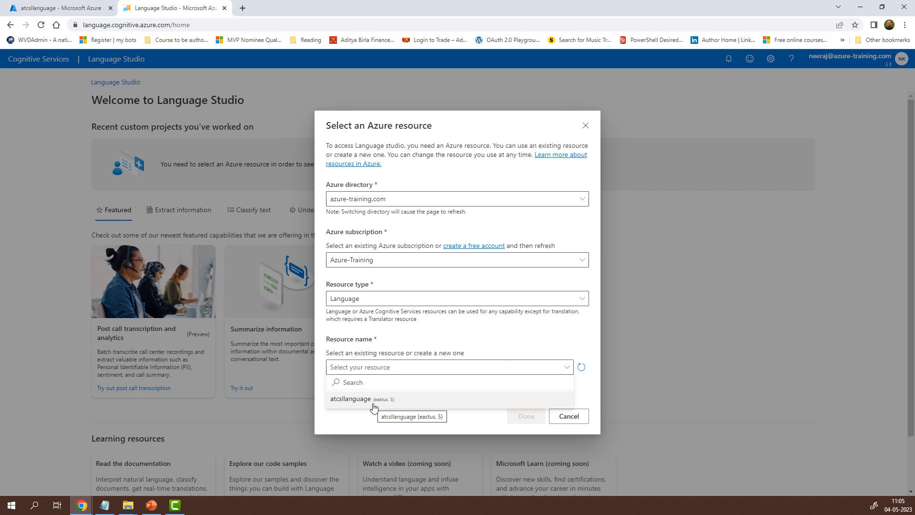
click(373, 406)
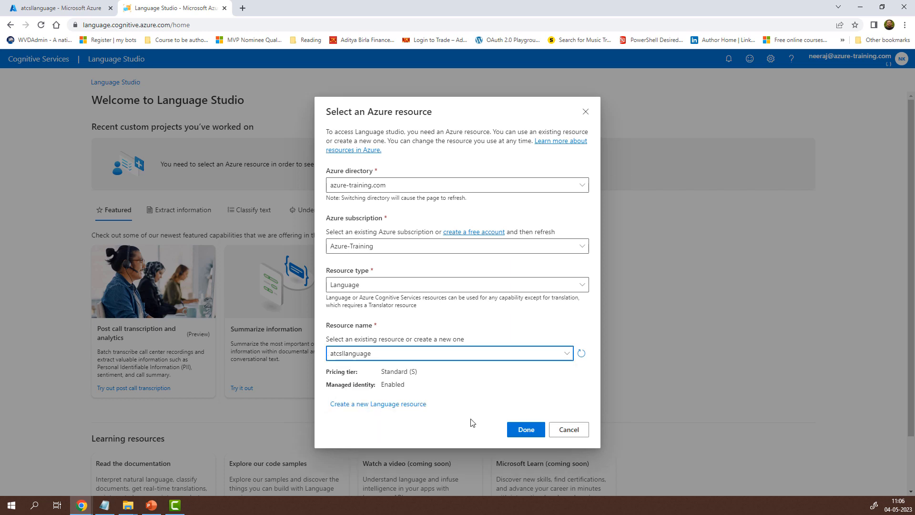
click(526, 429)
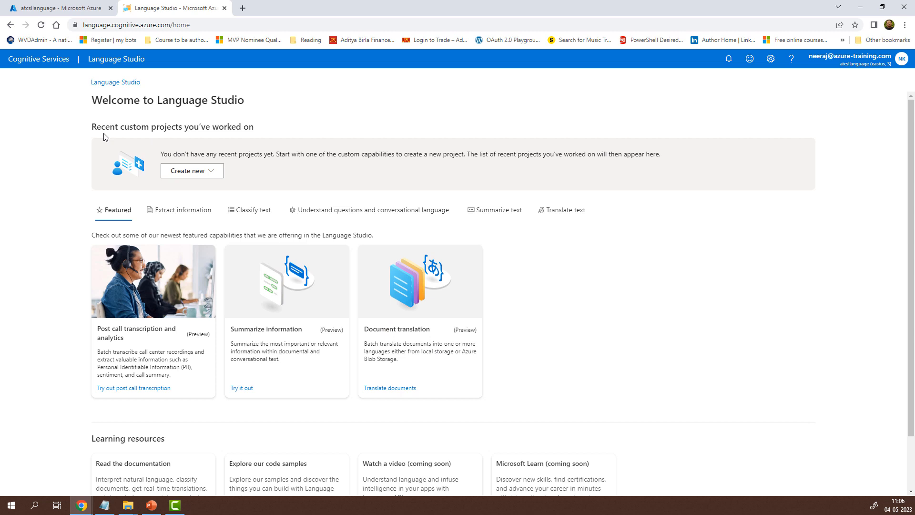
click(211, 175)
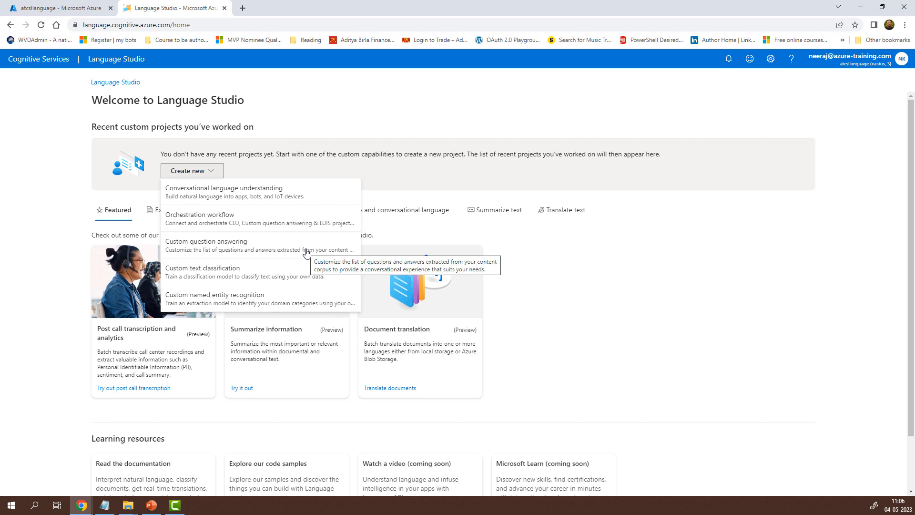
click(610, 299)
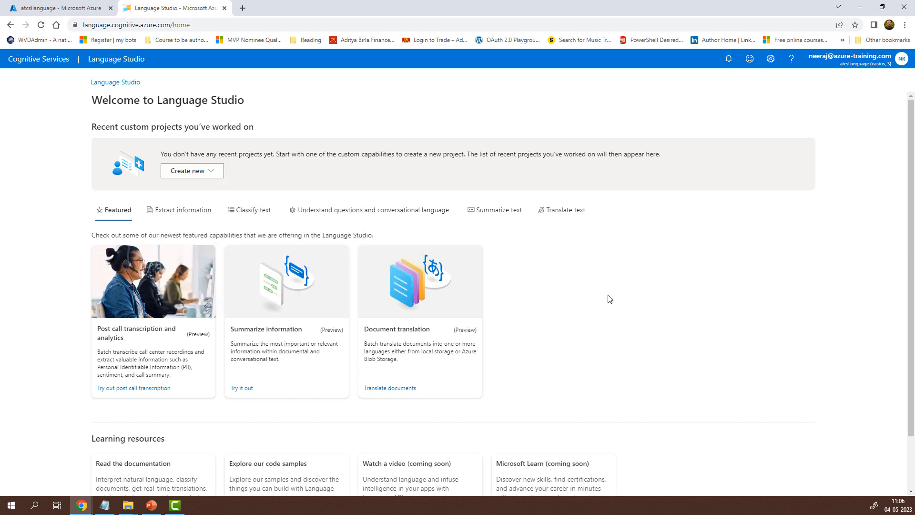
click(404, 218)
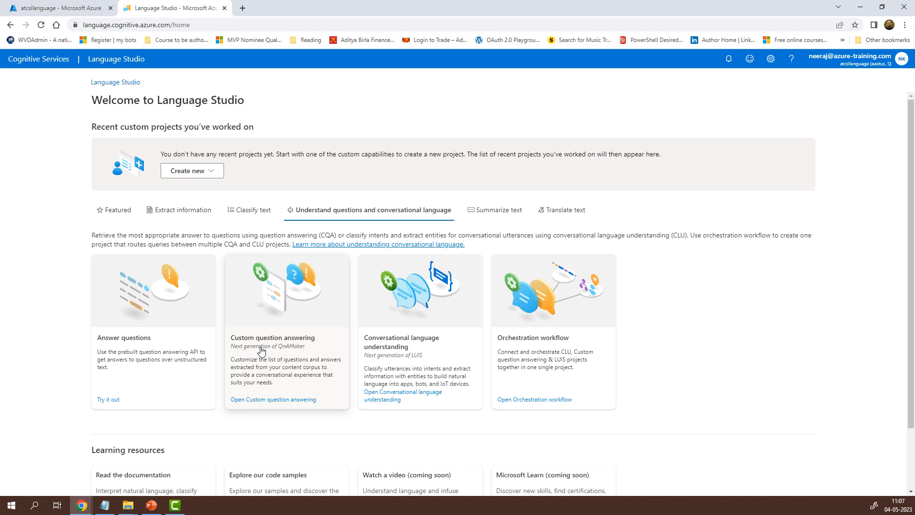
Start a new custom question answering project and set English as the language for all projects in the resource
click(213, 172)
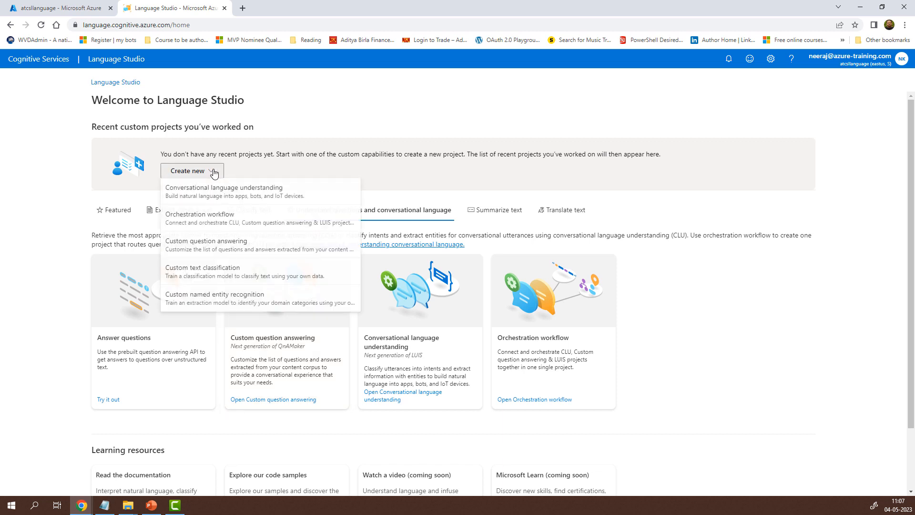
click(228, 245)
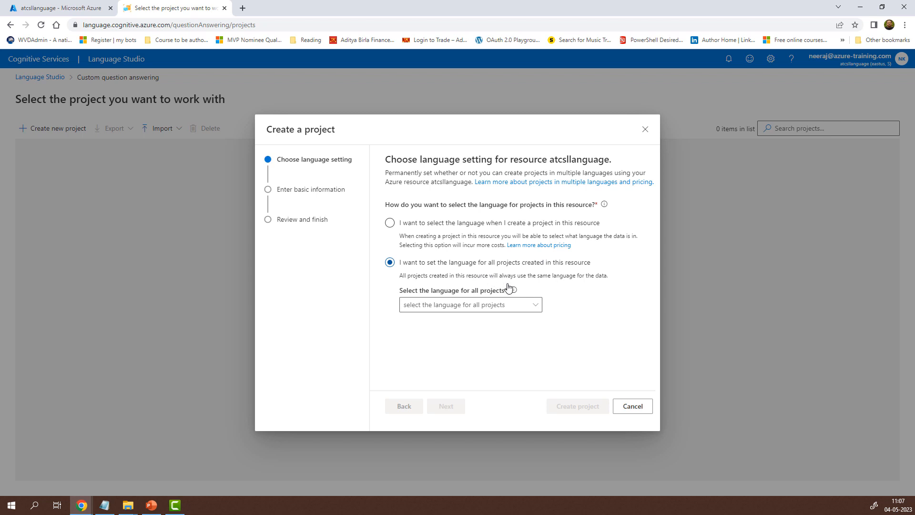
click(538, 305)
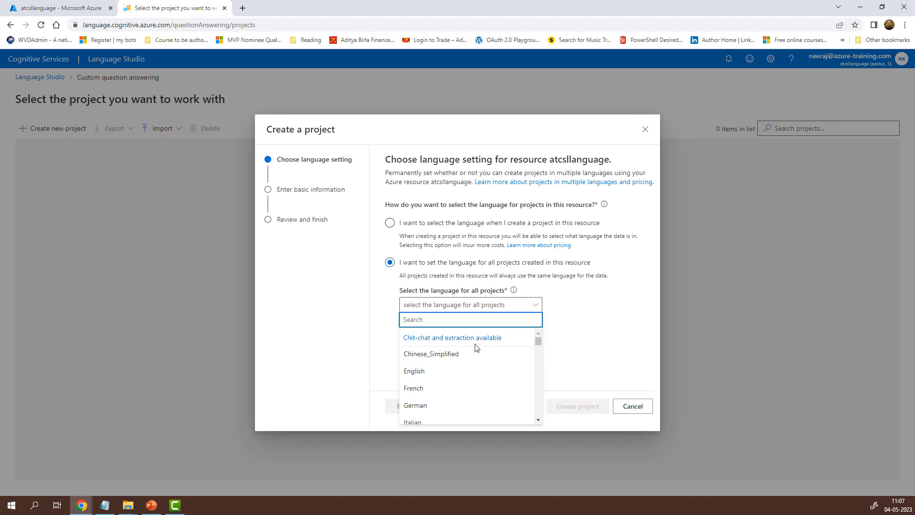
click(432, 372)
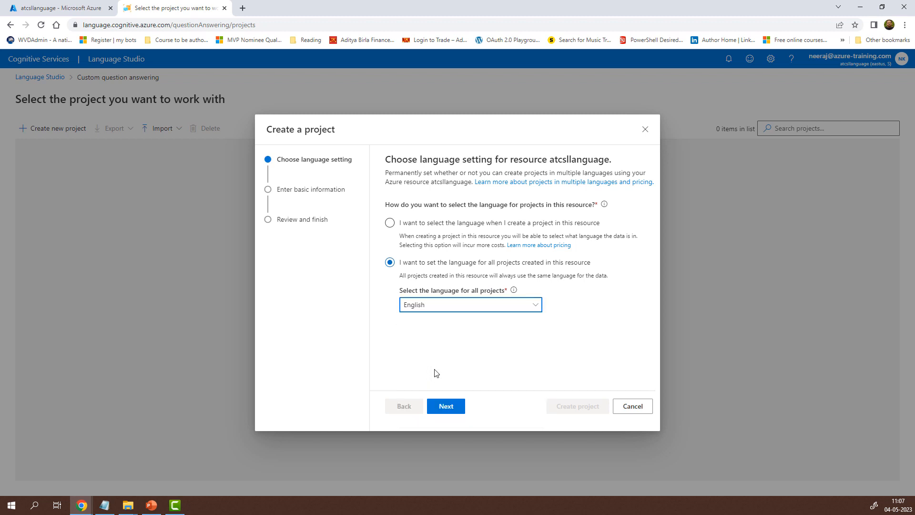
click(446, 406)
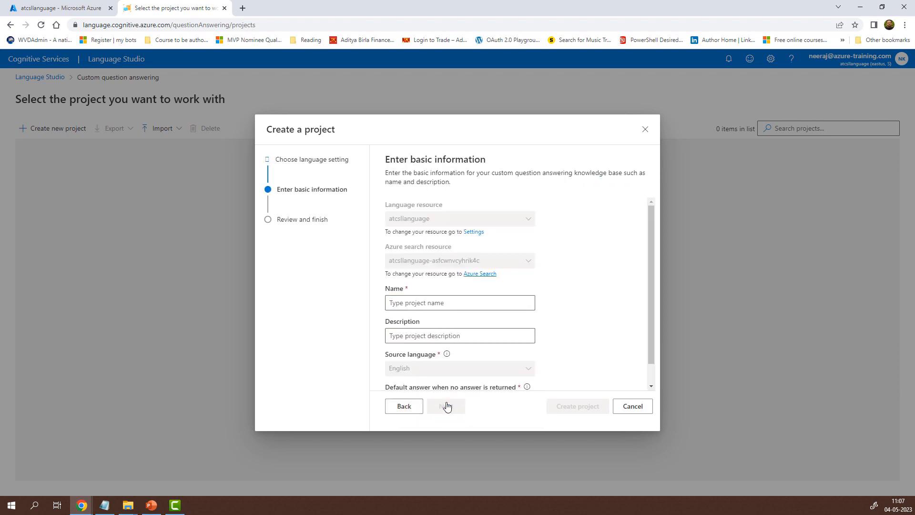
Name the project digitalquestions and leave its description empty
click(442, 305)
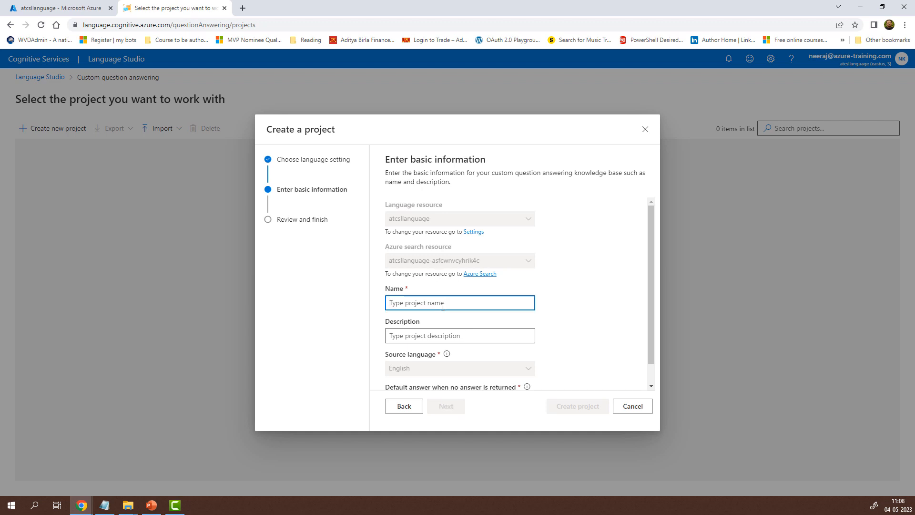
text(digital)
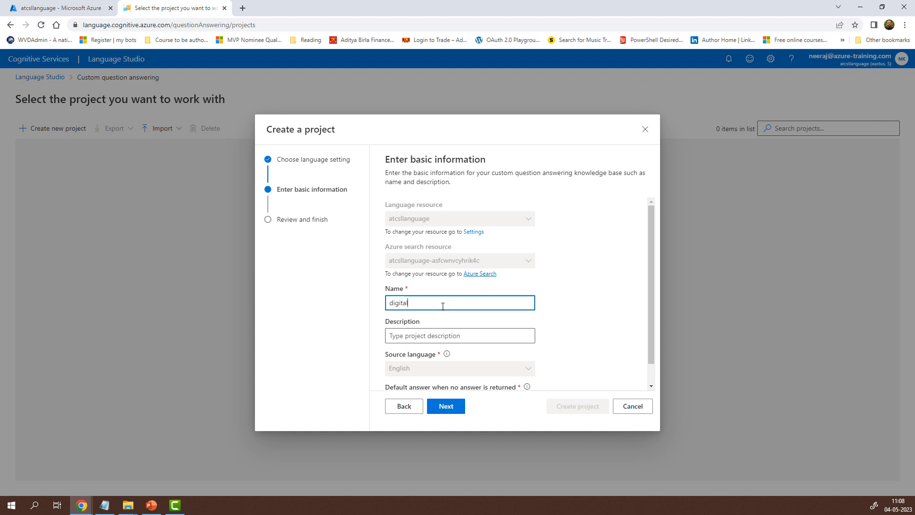
text(questions)
click(464, 334)
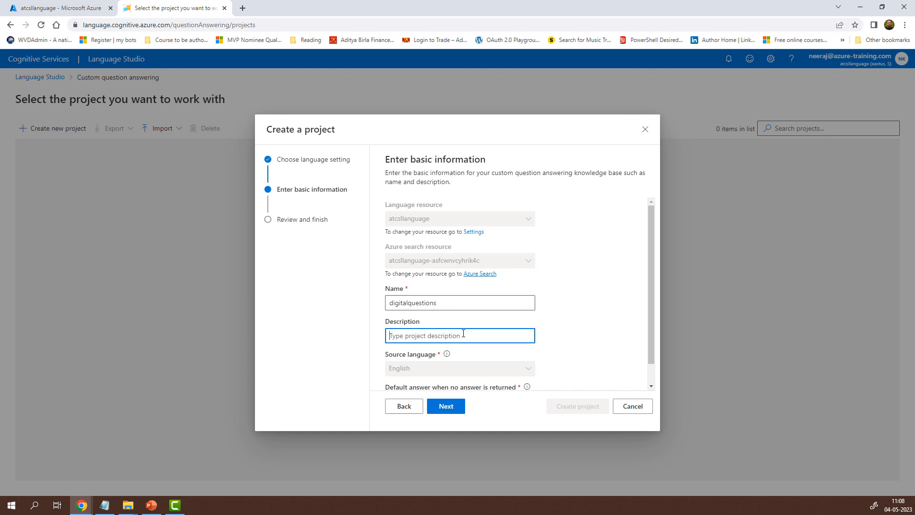
scroll(463, 333, down, 1)
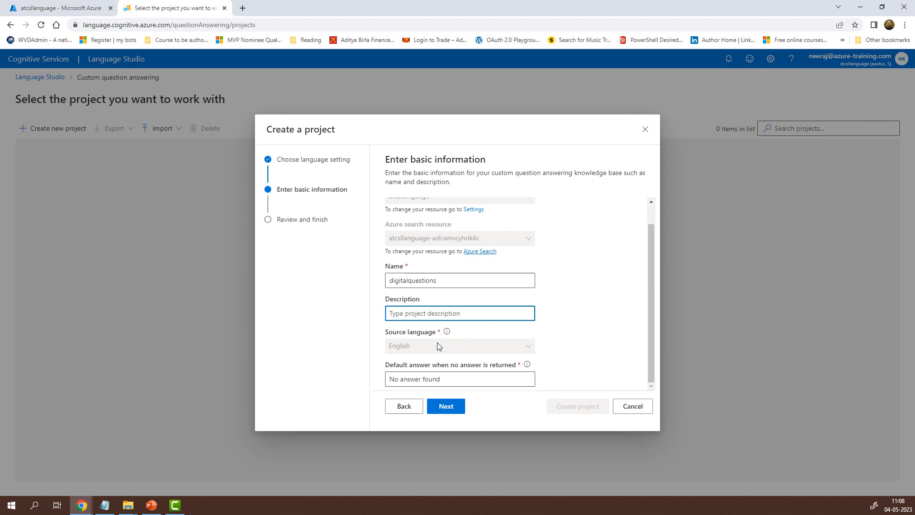
Set the default answer to "No answer found. Contact the administrator" and create the project
click(462, 379)
text(. )
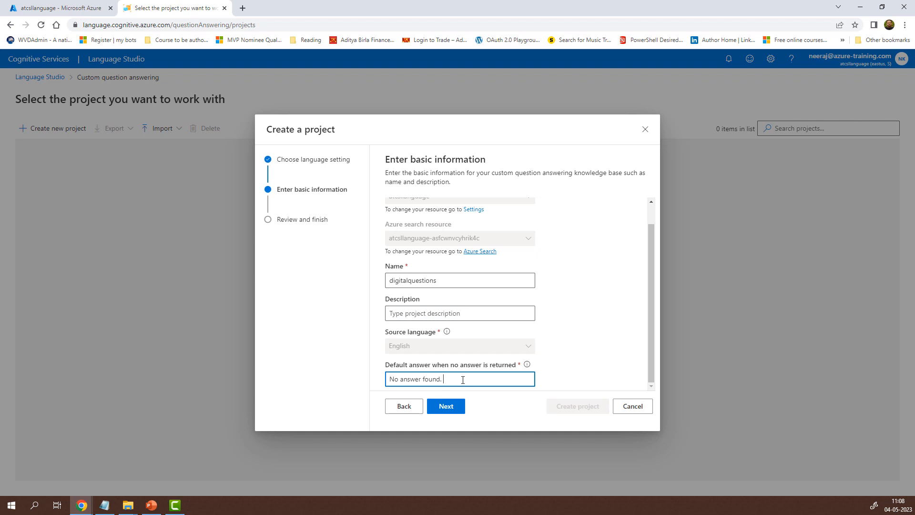
text(Cotact the administrator)
click(453, 379)
text(n)
click(457, 406)
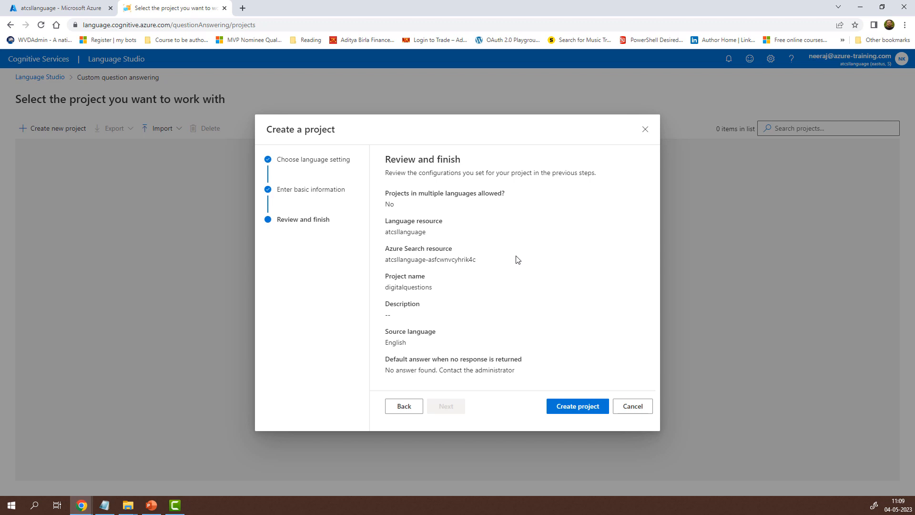
click(575, 408)
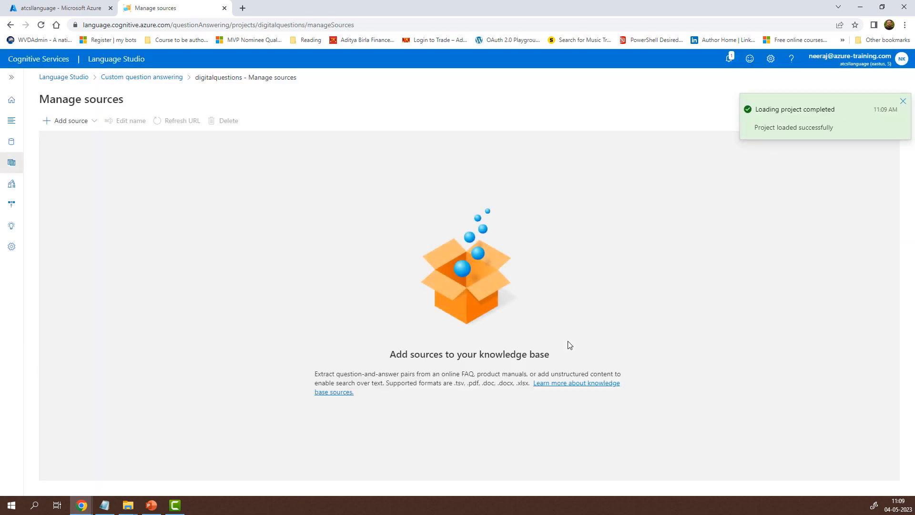
Start adding a file source to the knowledge base and choose CloudOpsFAQ_qnas.xlsx from the TCSAutomation folder
click(20, 83)
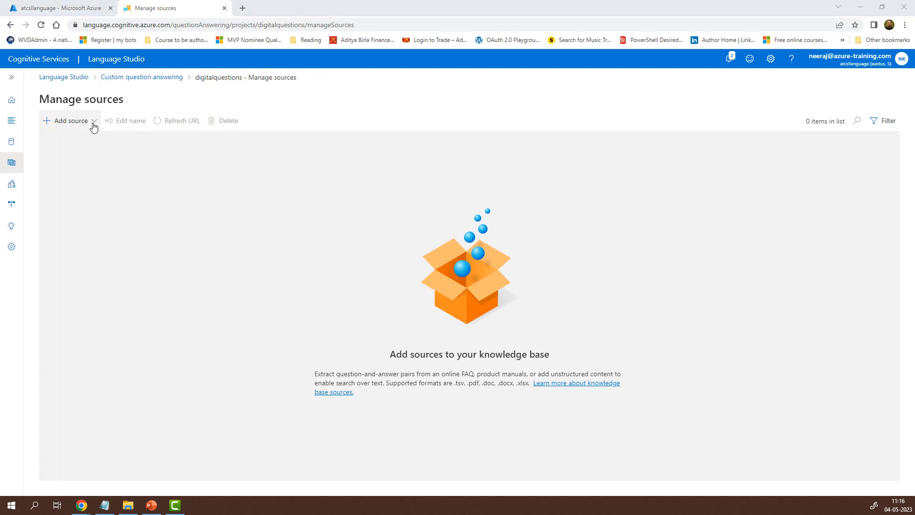
click(94, 127)
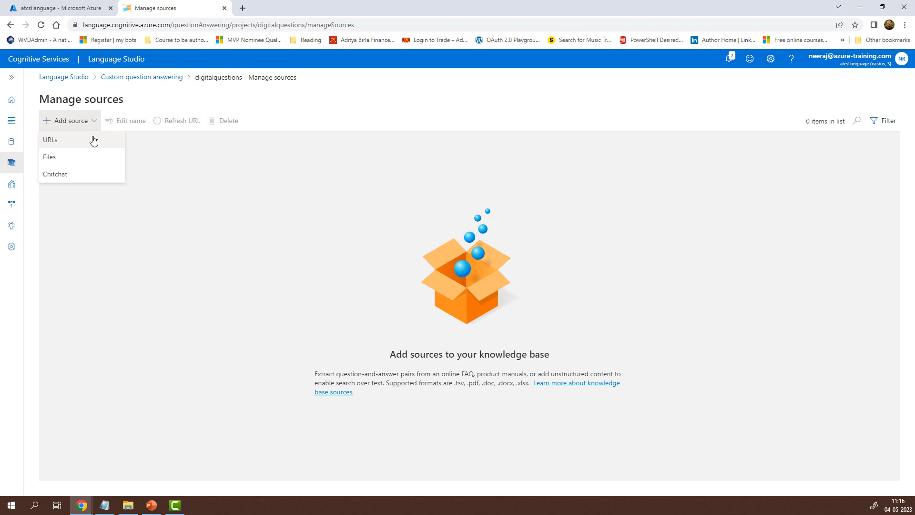
click(87, 158)
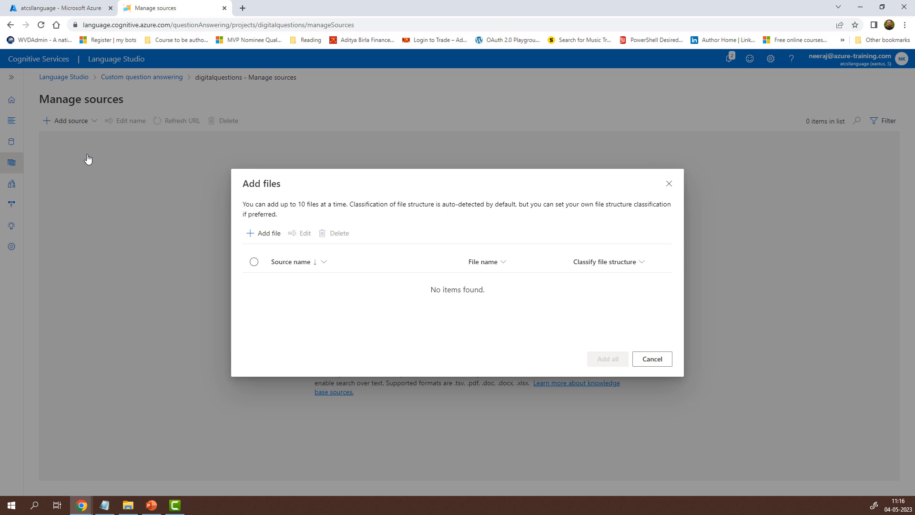
click(265, 234)
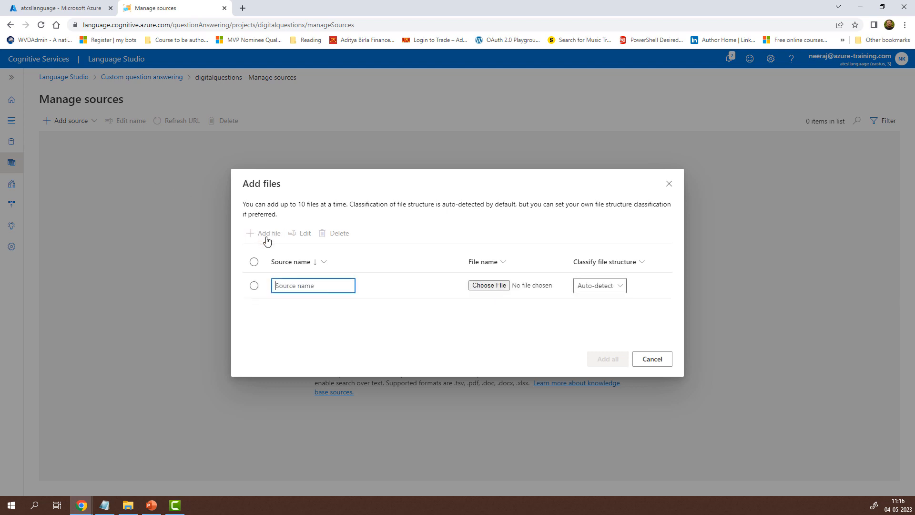
click(503, 284)
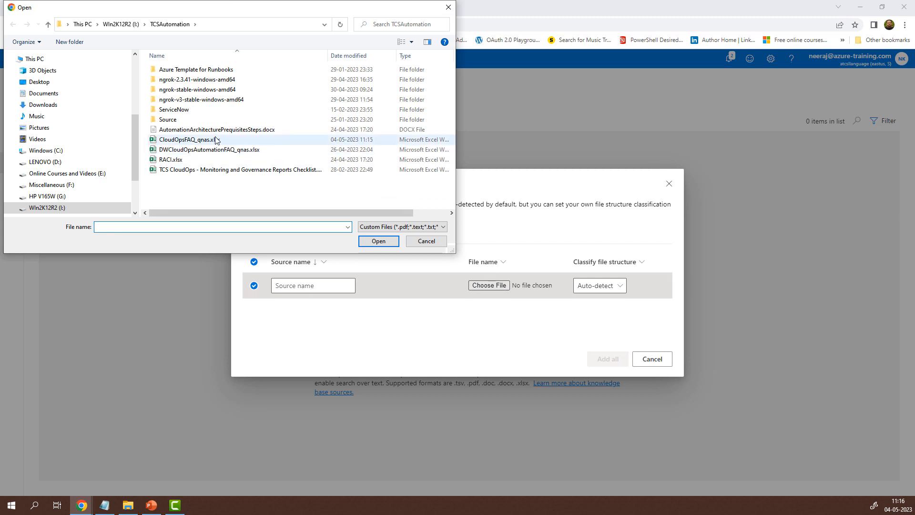
click(215, 139)
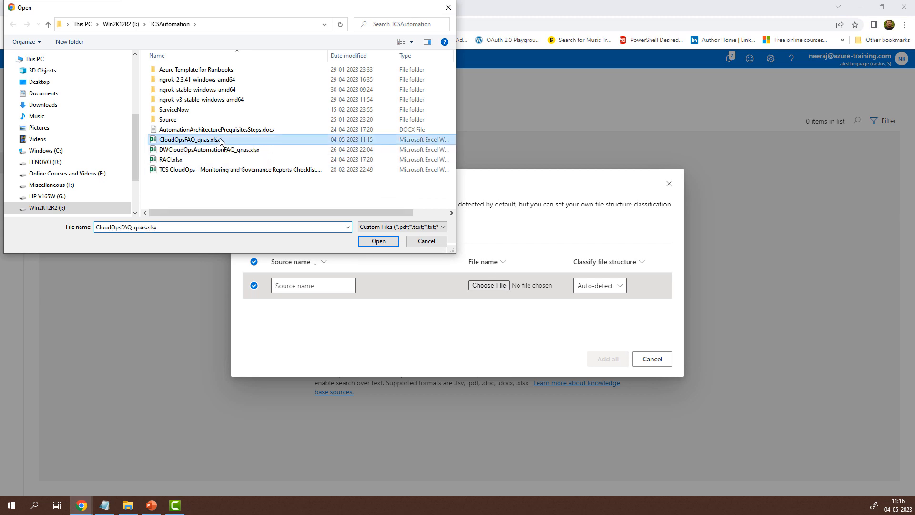
click(379, 241)
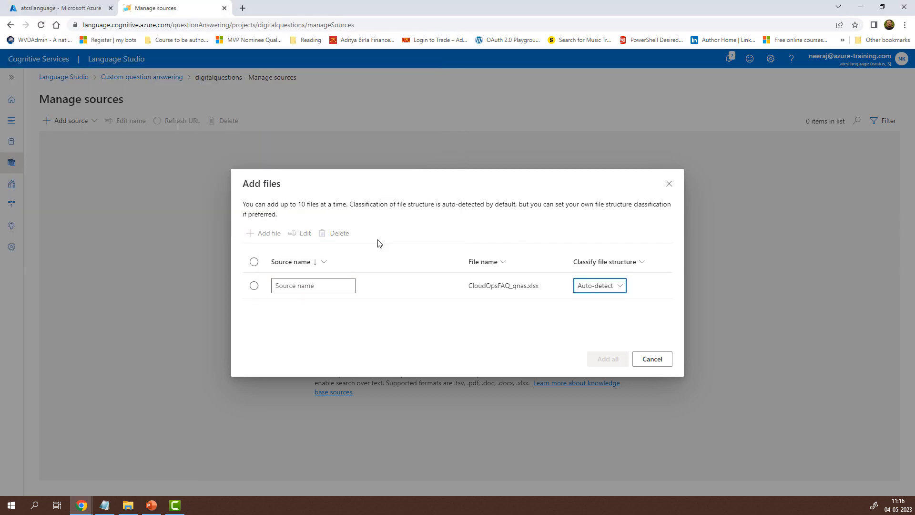
Name the file source DWCloudOps and add it to the project with auto-detected file structure
click(322, 284)
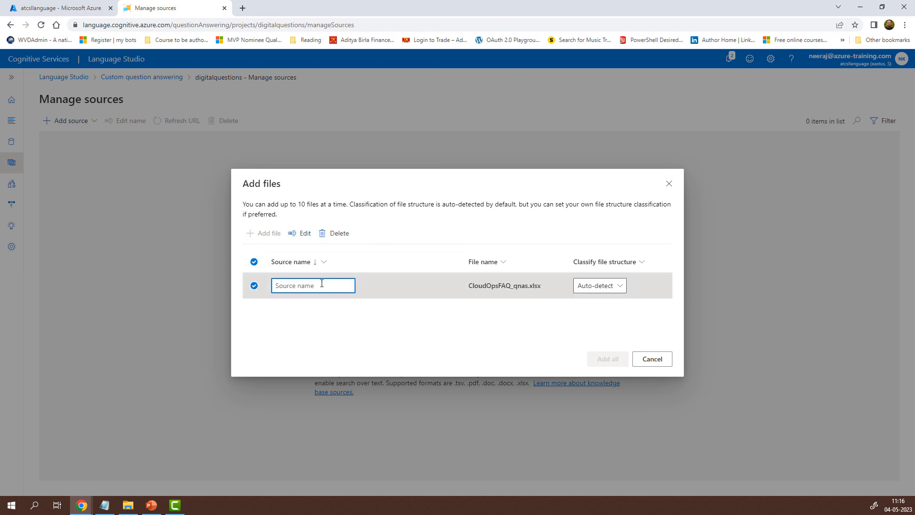
text(DWCloudOps)
click(488, 341)
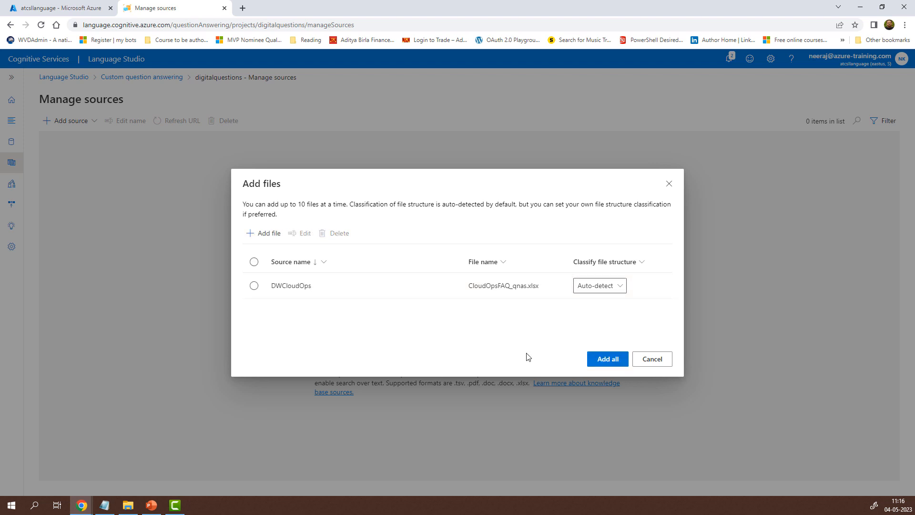
click(605, 362)
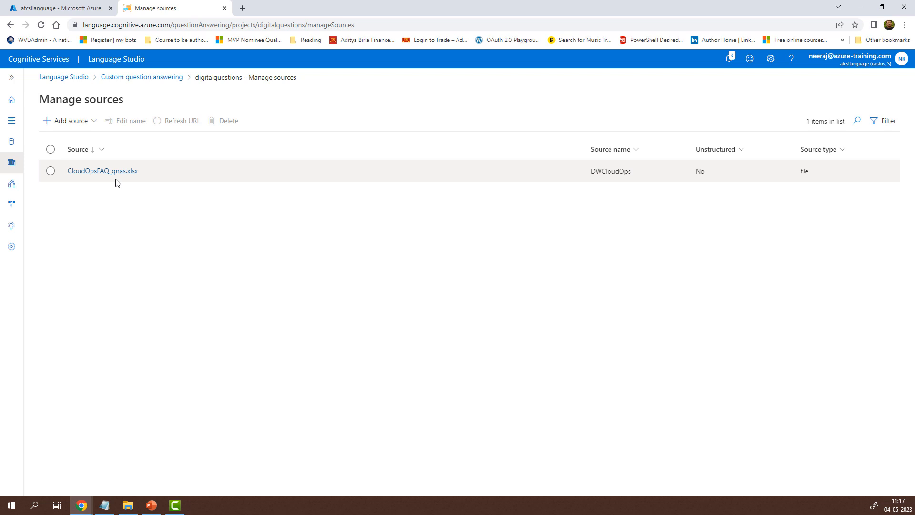
Review the first question answer pair in the knowledge base, including its editable answer and its alternate questions
click(11, 192)
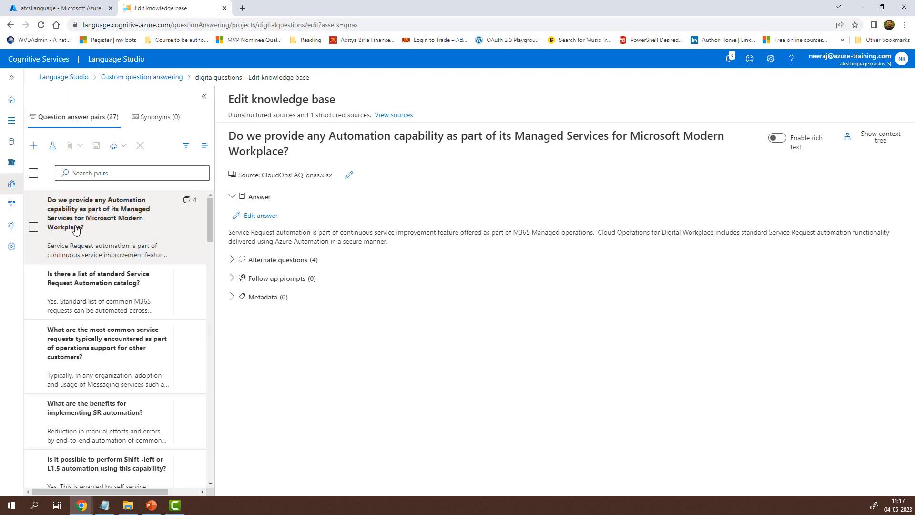
click(114, 257)
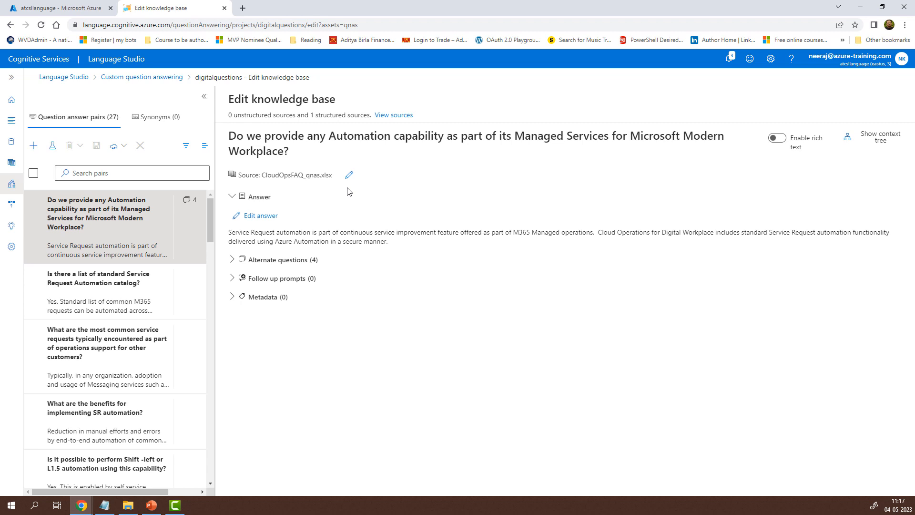
click(268, 216)
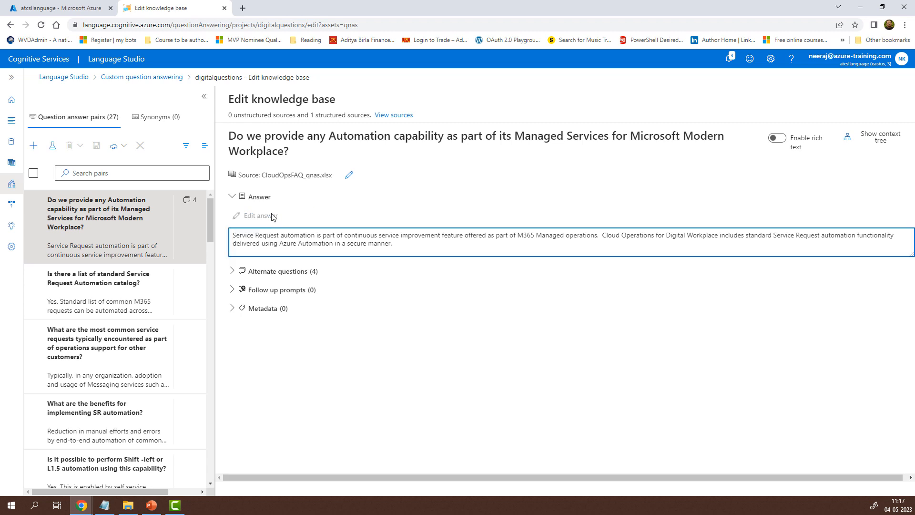
click(399, 245)
click(401, 346)
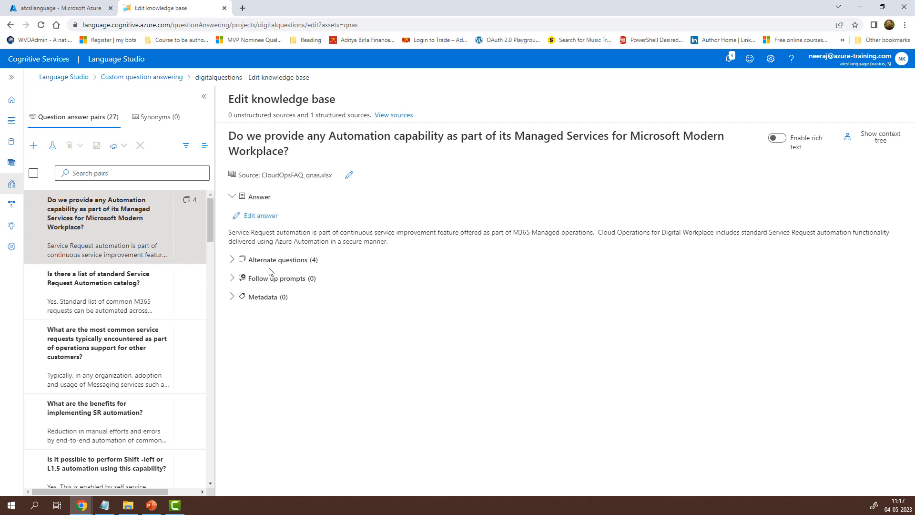
click(232, 260)
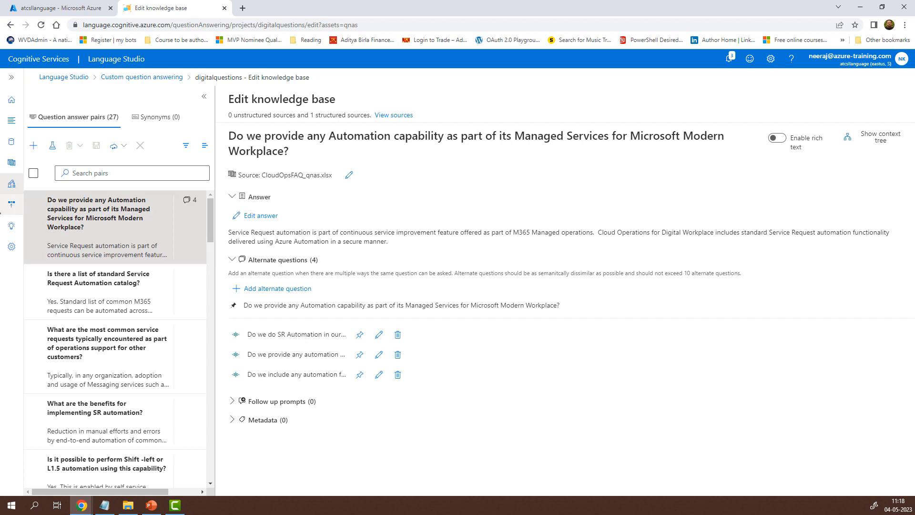
Deploy the digitalquestions knowledge base to production
click(11, 206)
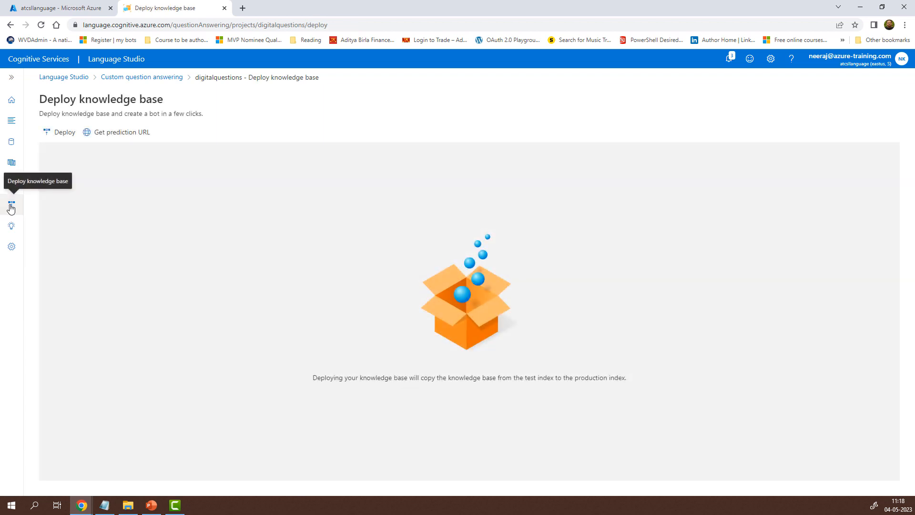
click(58, 135)
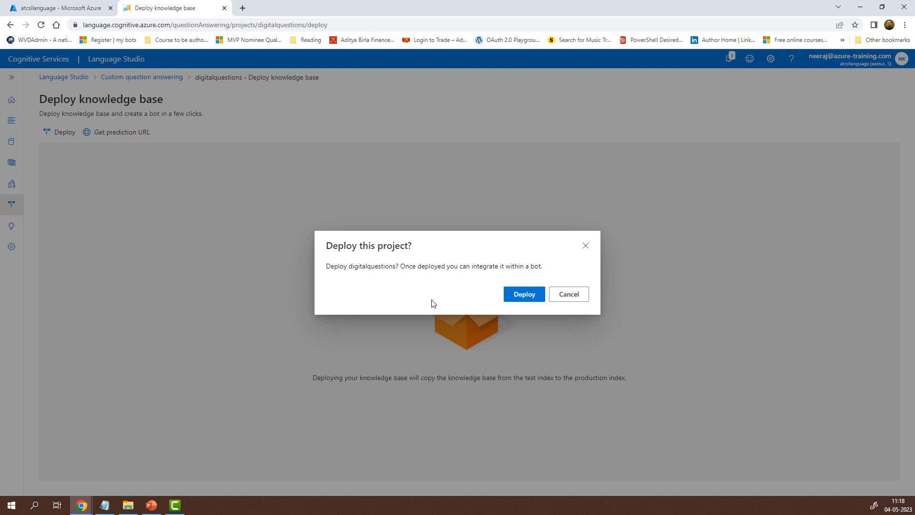
click(523, 296)
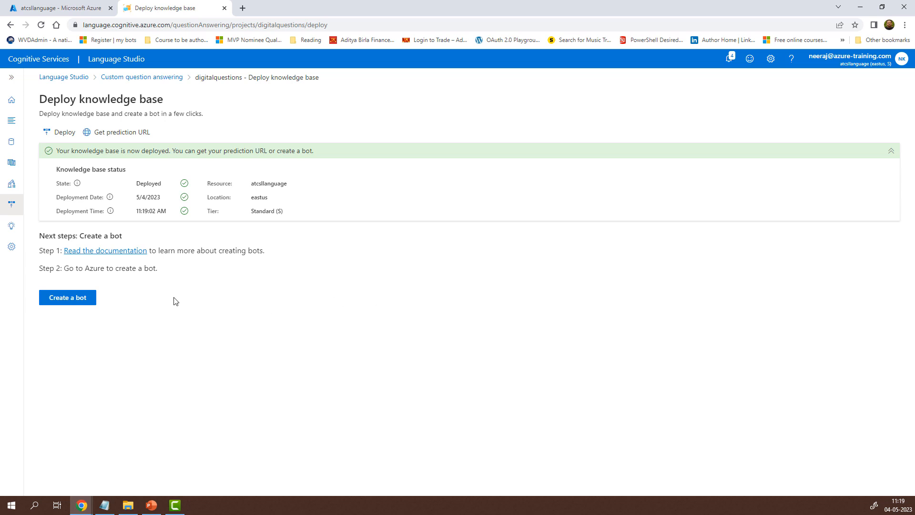
Start creating a bot from the deployed knowledge base, choose the atcslindia resource group, and continue to the web app settings
click(79, 305)
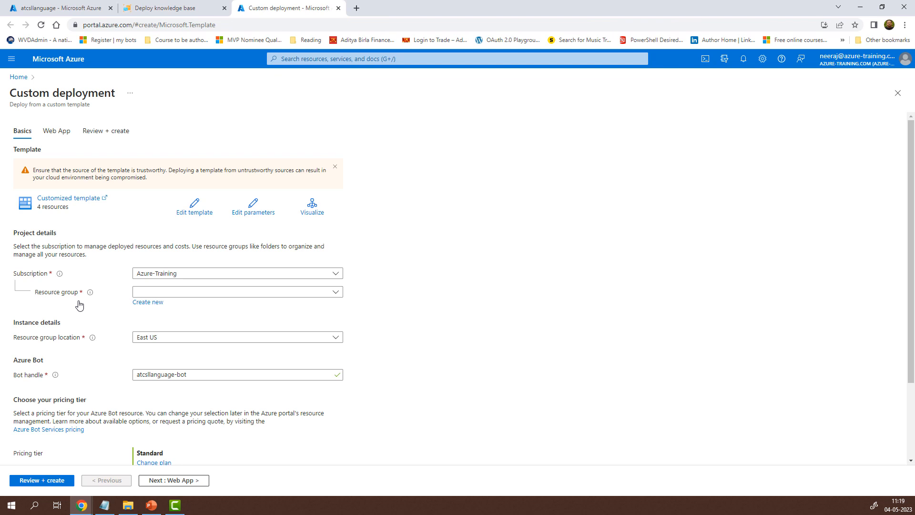
click(241, 294)
click(237, 327)
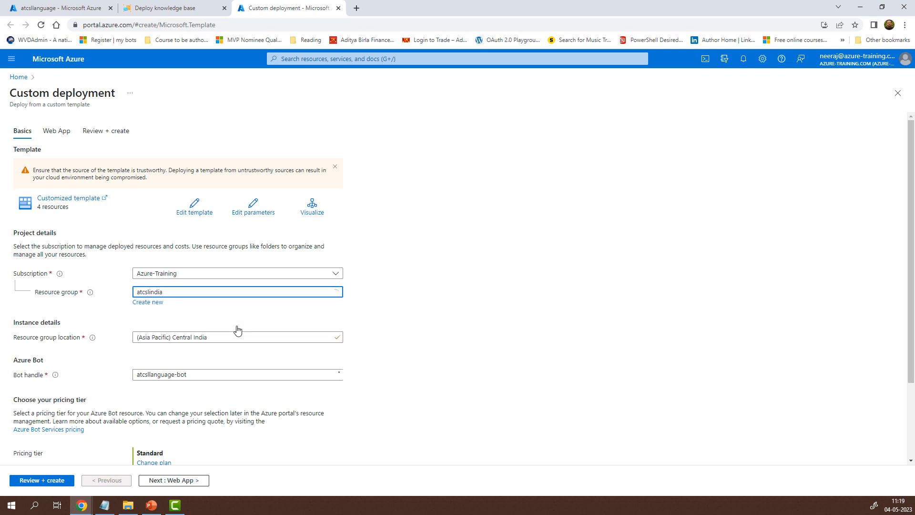
scroll(399, 330, down, 2)
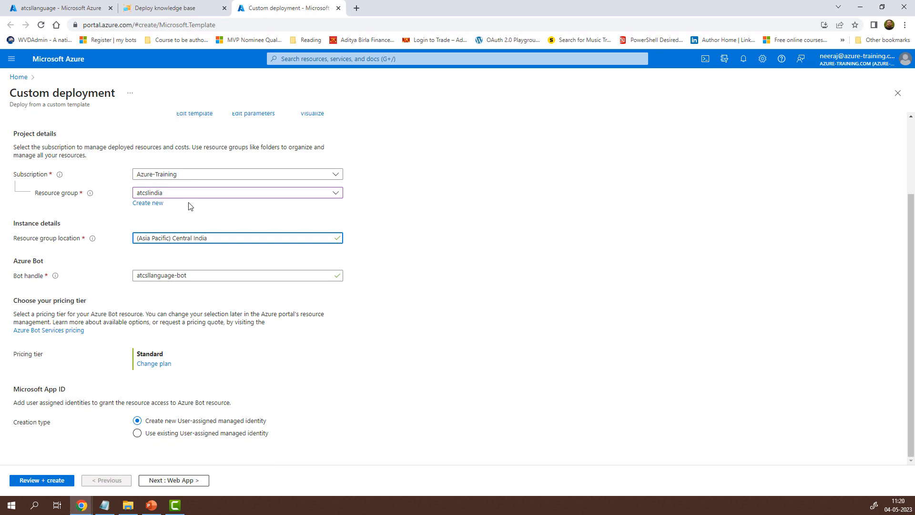
click(188, 253)
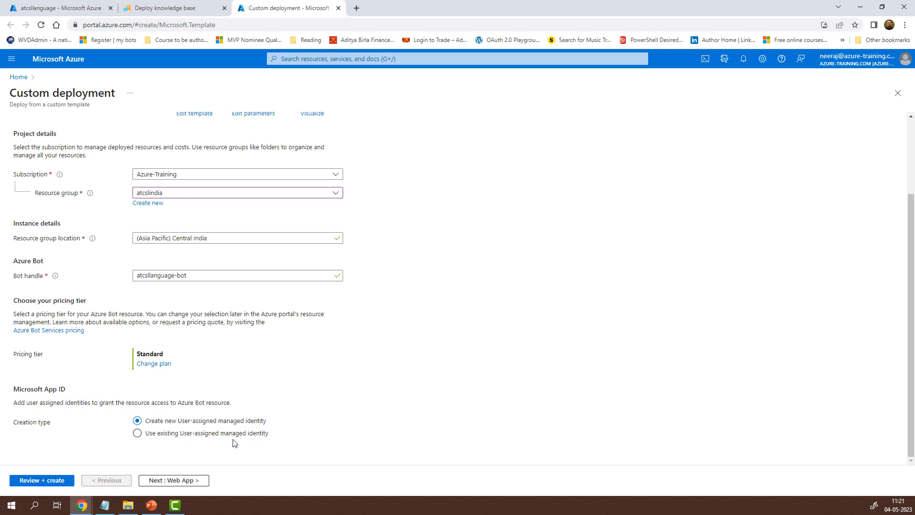
click(197, 481)
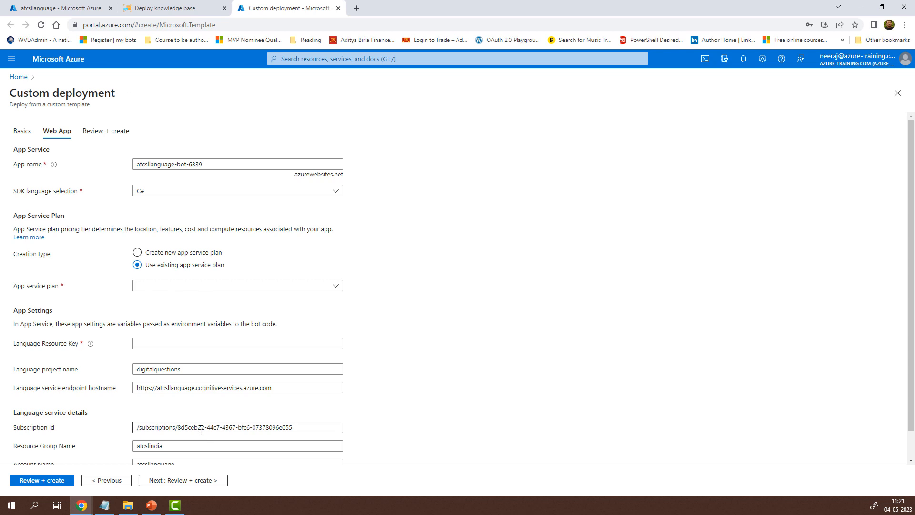
Shorten the web app's name to atcsllanguage
click(175, 163)
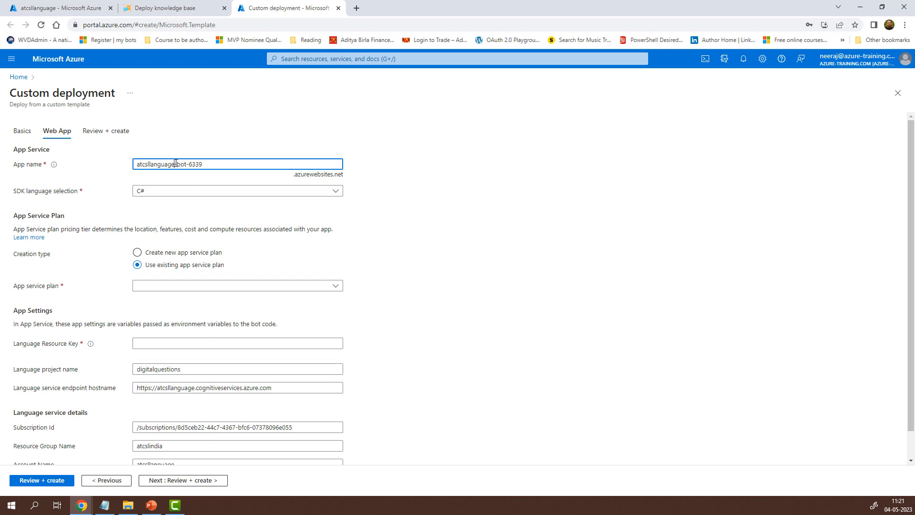
drag(175, 163, 215, 162)
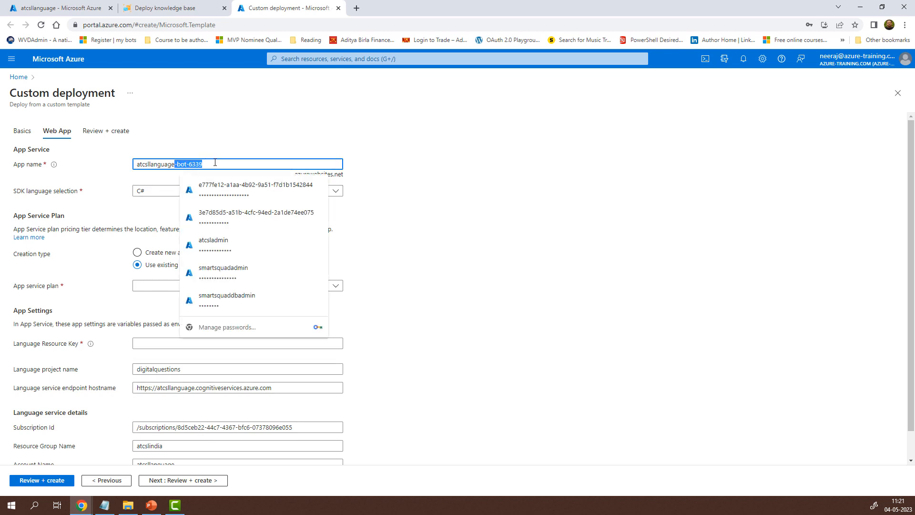
key(BackSpace)
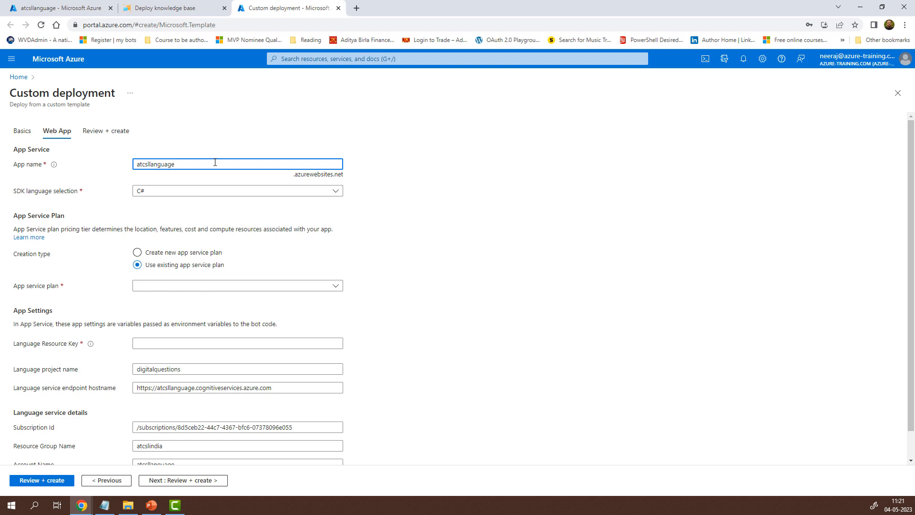
click(431, 184)
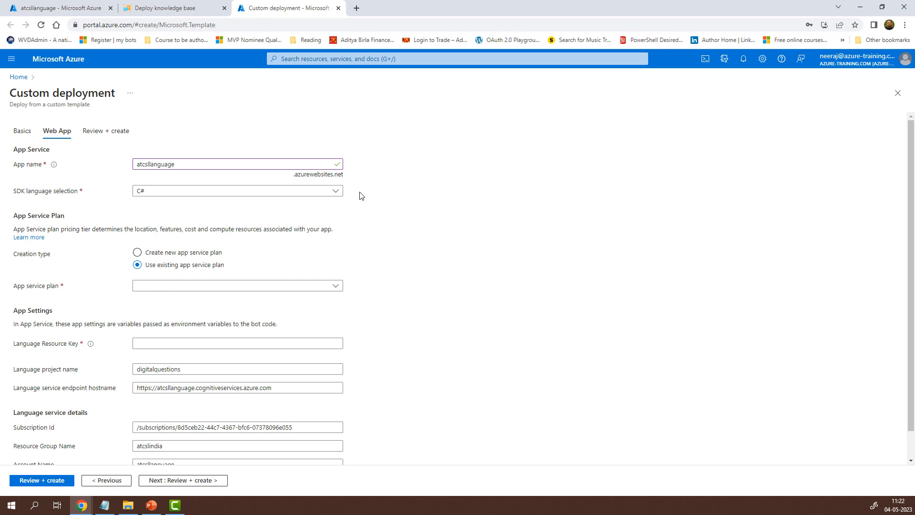
Keep C# as the SDK language and choose to create a new app service plan
click(337, 192)
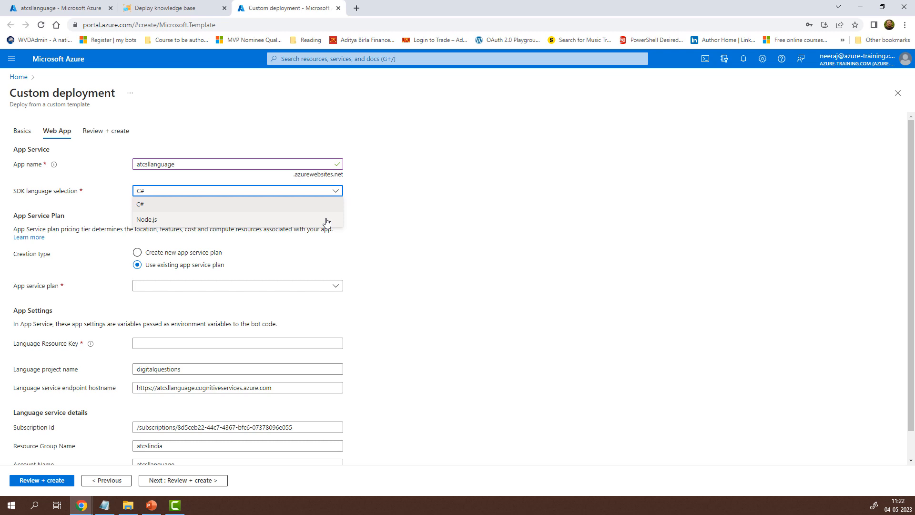
click(421, 201)
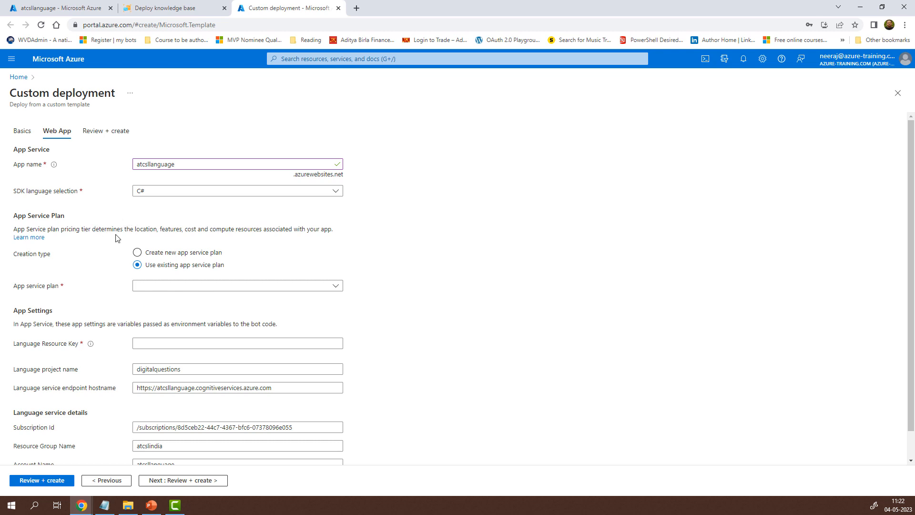
click(138, 253)
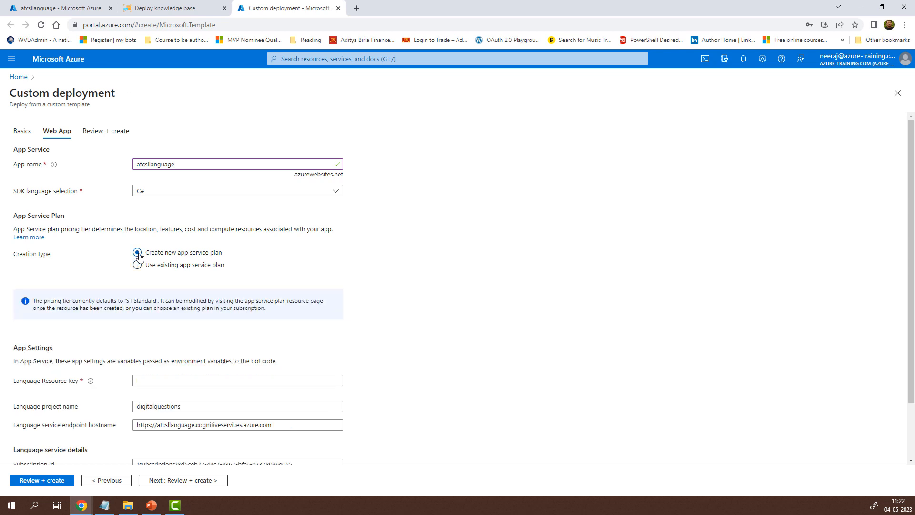
scroll(114, 353, down, 2)
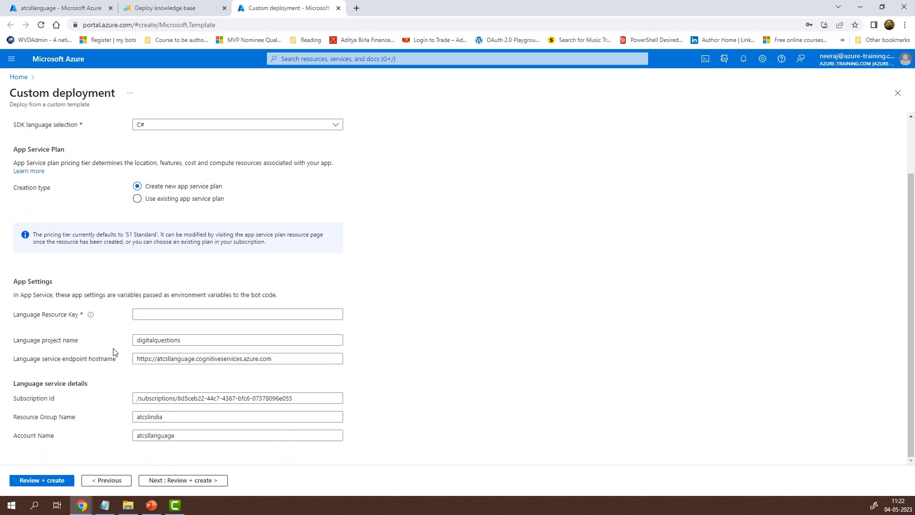
Switch to Language Studio, reveal the atcsllanguage resource key in the resource settings, and copy it
click(142, 314)
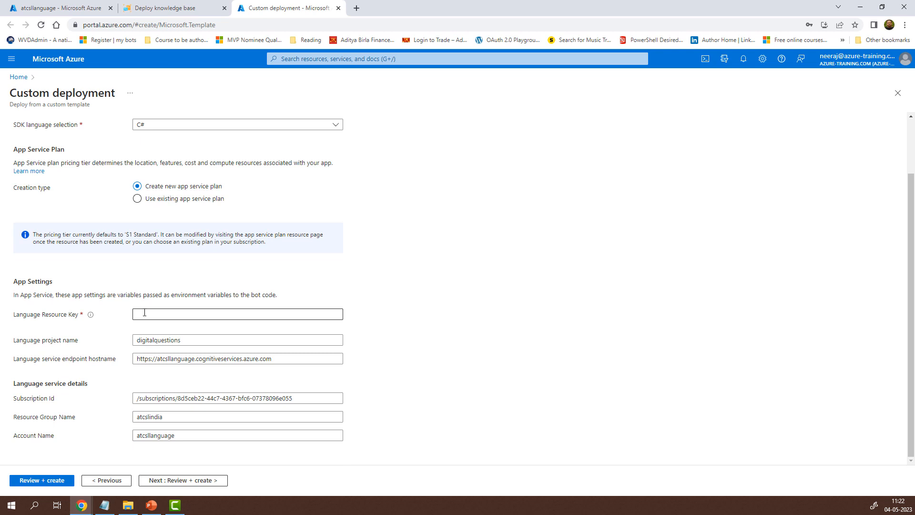
mouse_move(91, 315)
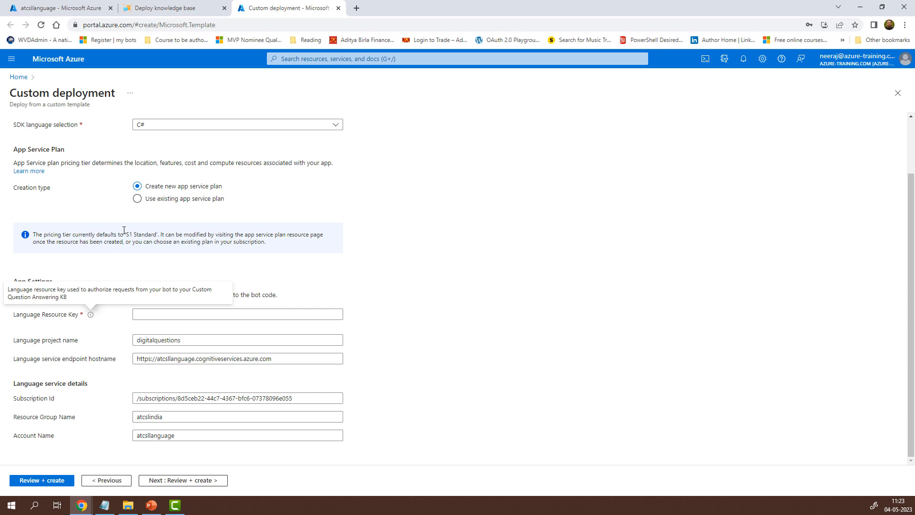
click(192, 9)
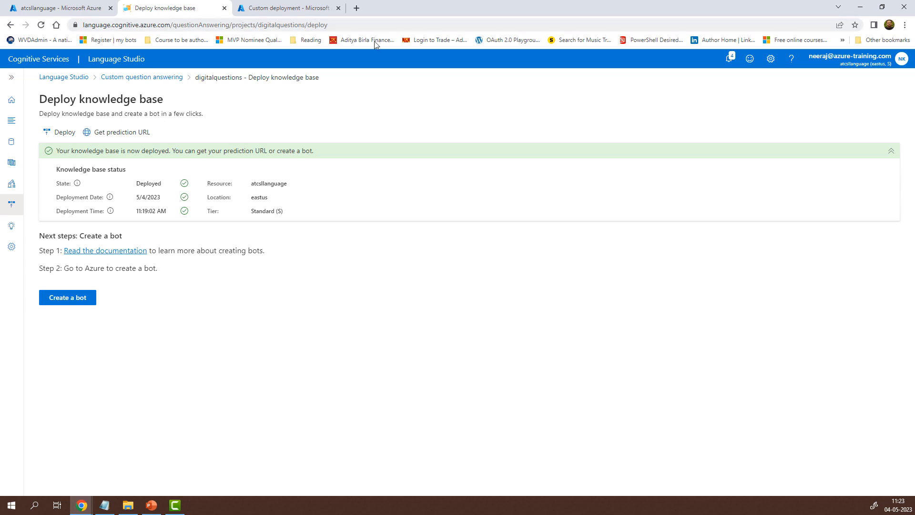
click(771, 60)
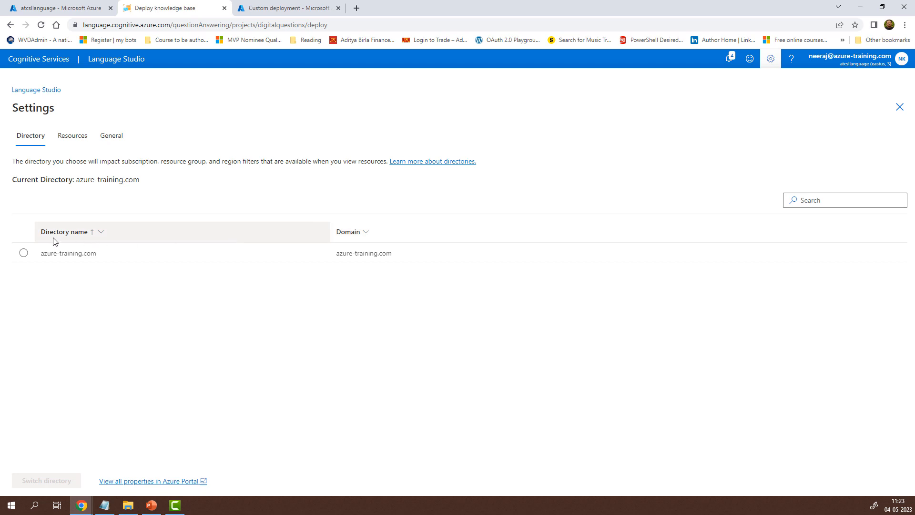
click(78, 142)
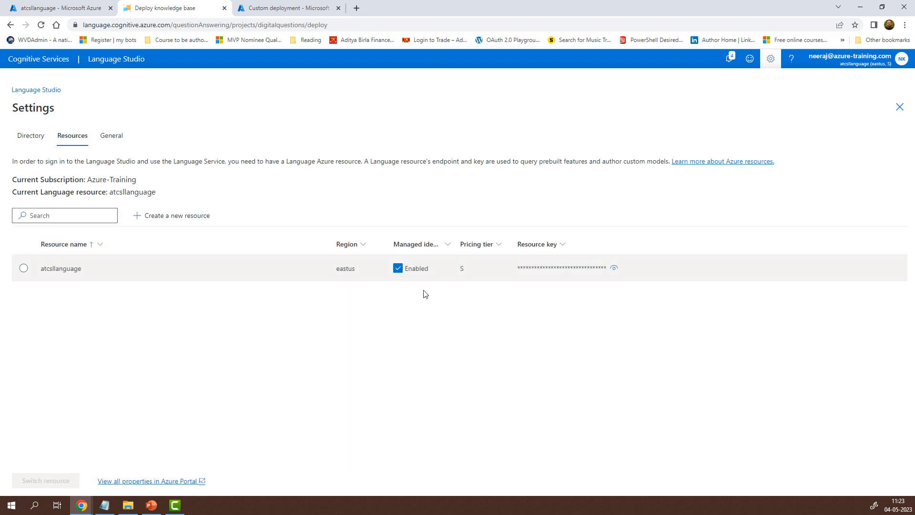
click(613, 268)
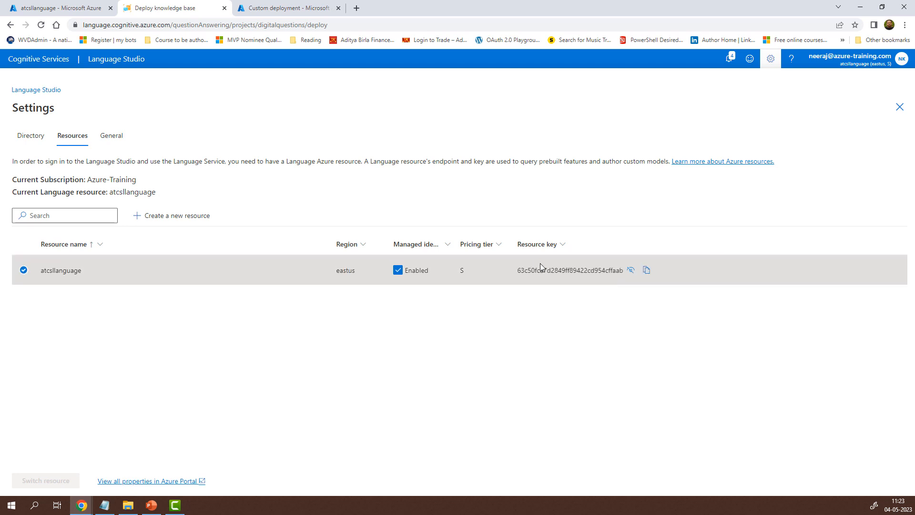
click(647, 271)
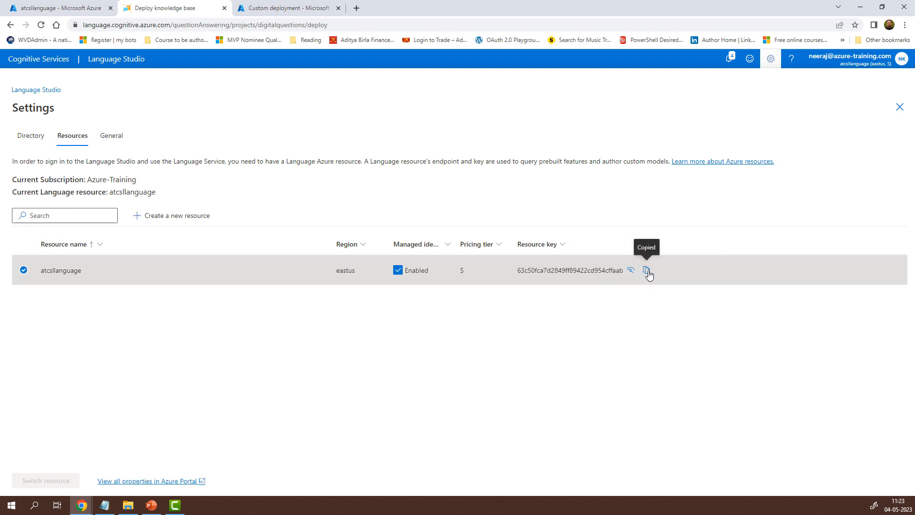
Return to the custom deployment form and paste the copied key as the Language Resource Key
click(273, 10)
click(216, 314)
right_click(216, 314)
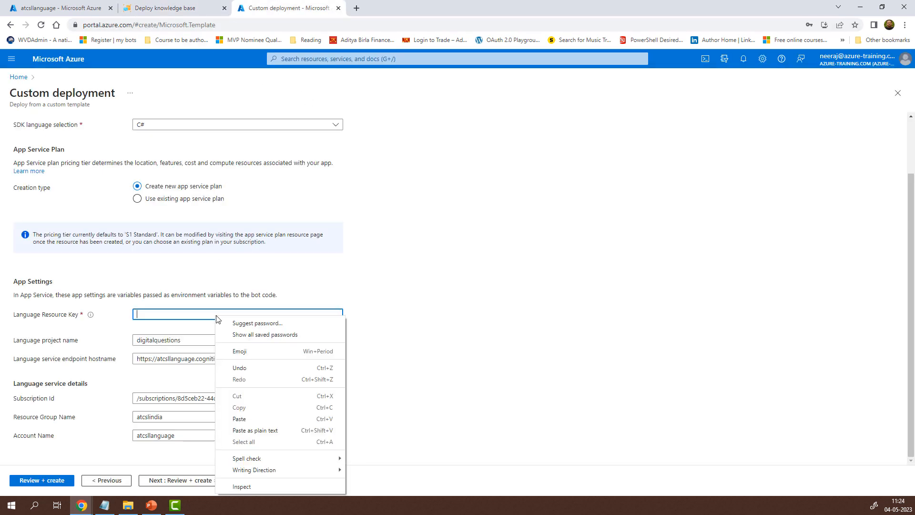
click(240, 419)
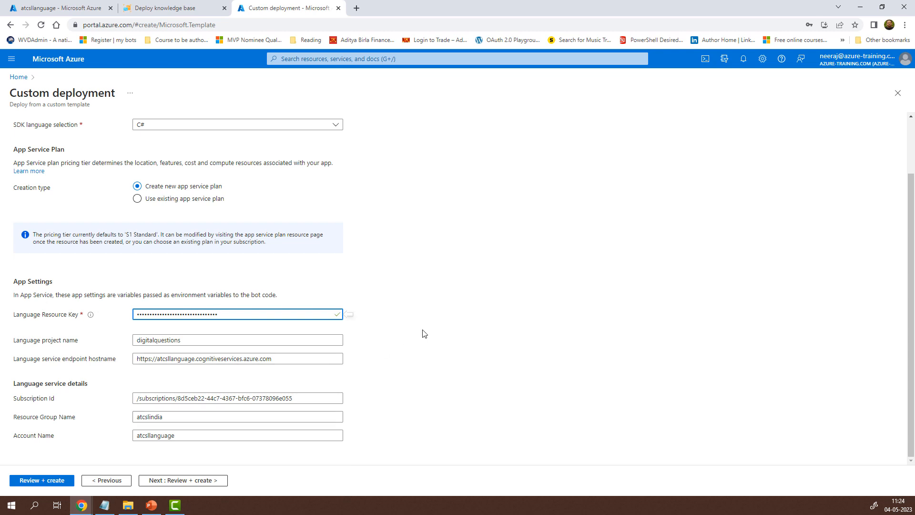
Check the keys and endpoint of the atcsllanguage resource in the Azure portal, copy Key 1, and return to the custom deployment form
click(47, 8)
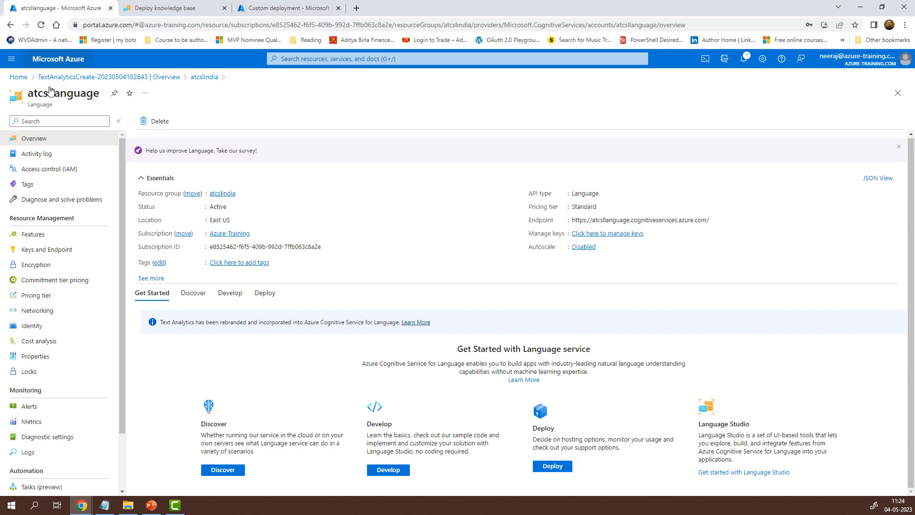
click(80, 250)
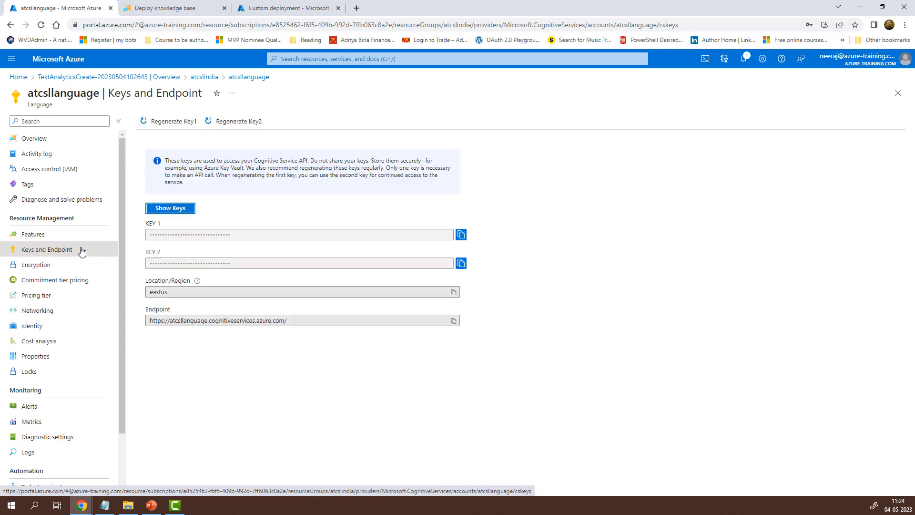
click(461, 236)
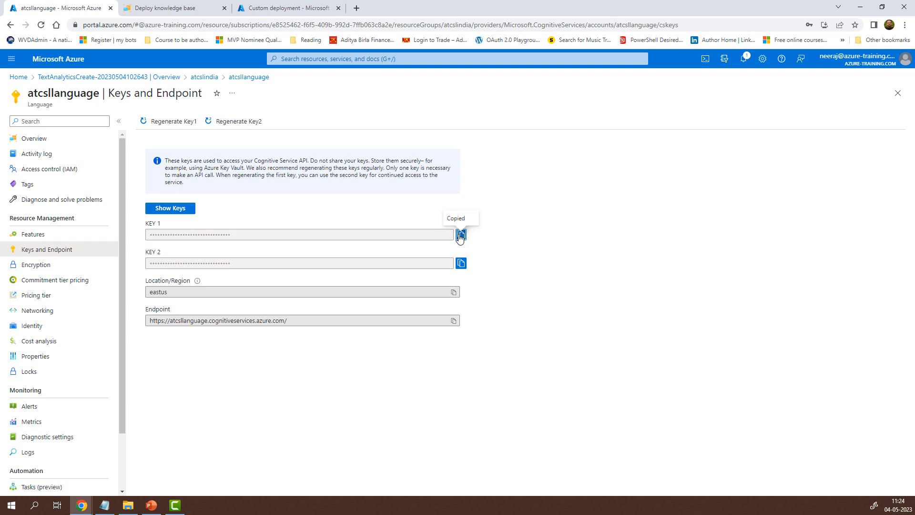
click(208, 15)
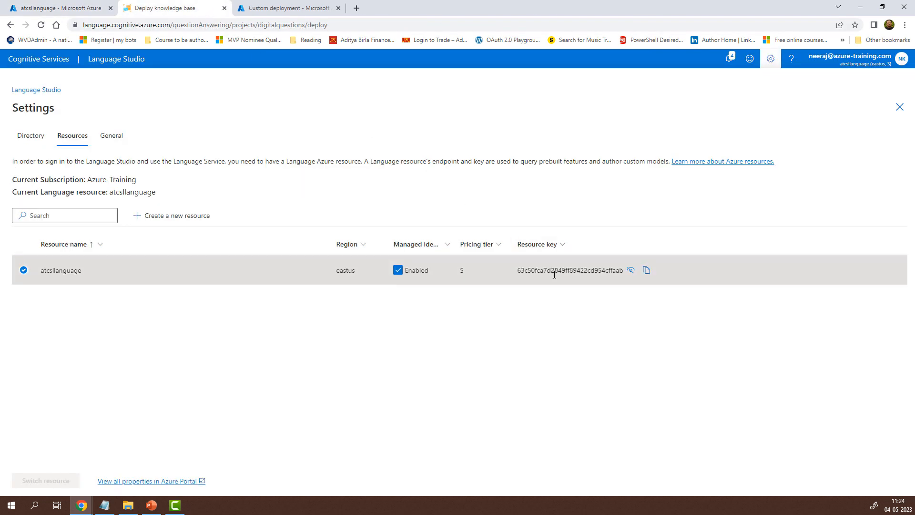
click(309, 6)
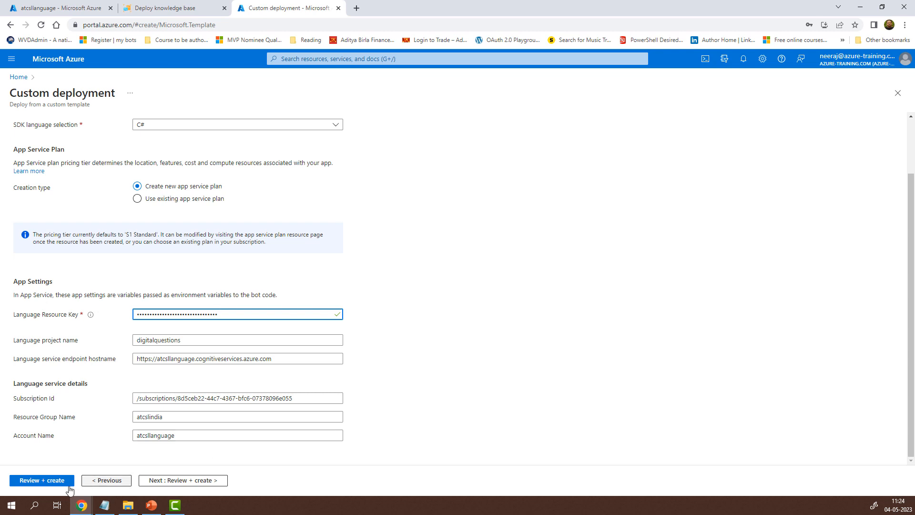
Validate and create the custom deployment, and open the atcsllanguage-bot Azure Bot from the deployed resource group
click(52, 480)
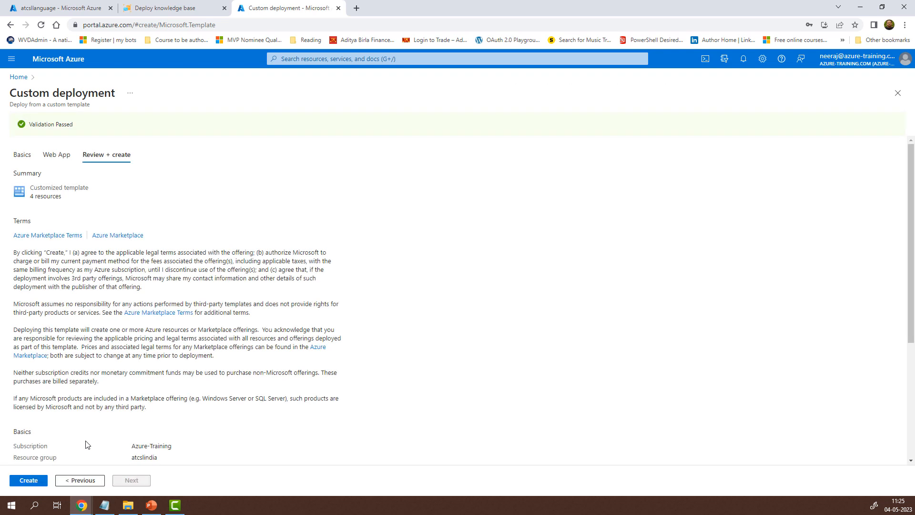
click(34, 480)
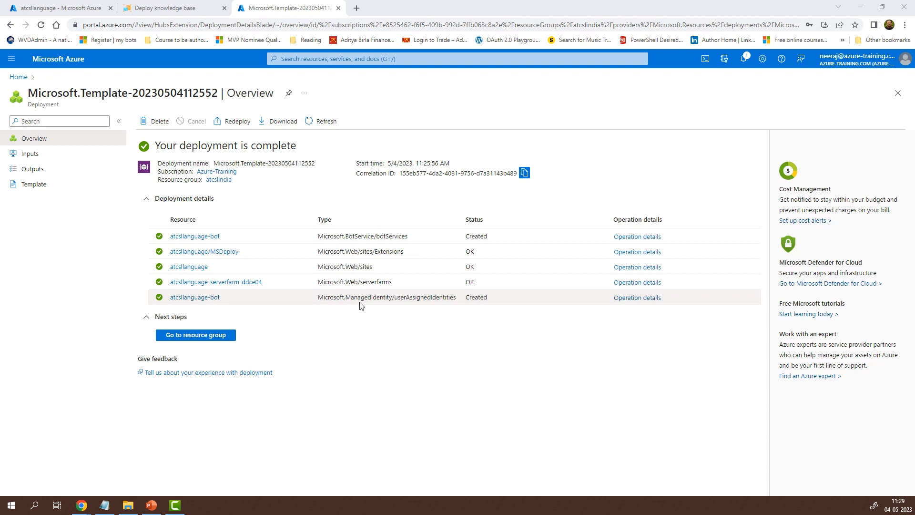
click(222, 336)
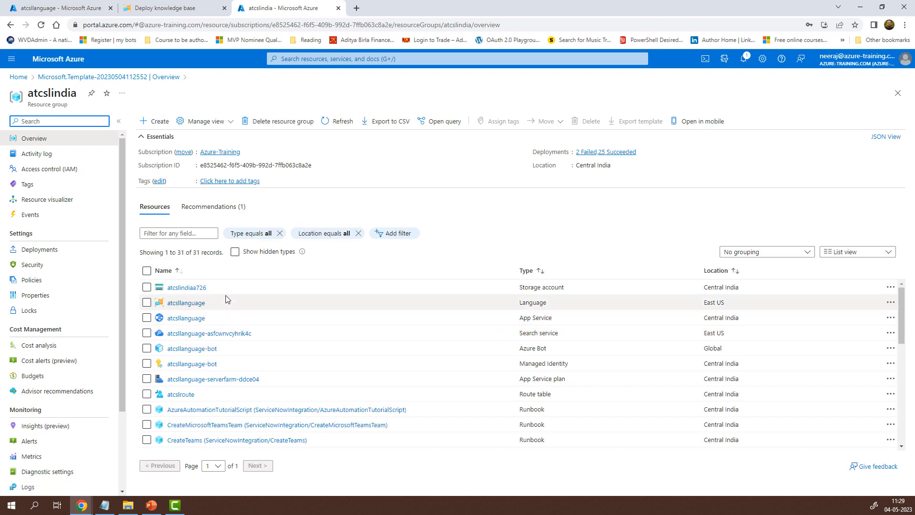
click(210, 356)
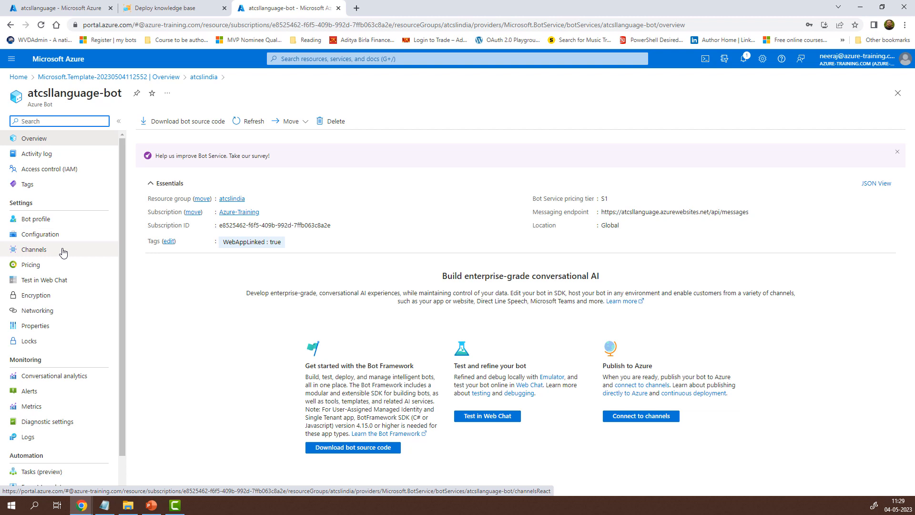
Review the bot's profile, its configuration settings and the list of available channels
click(53, 218)
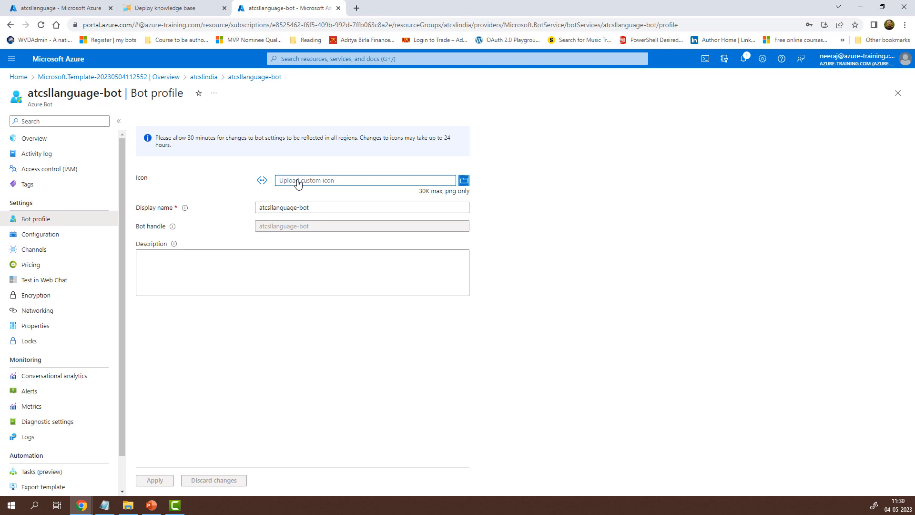
click(100, 237)
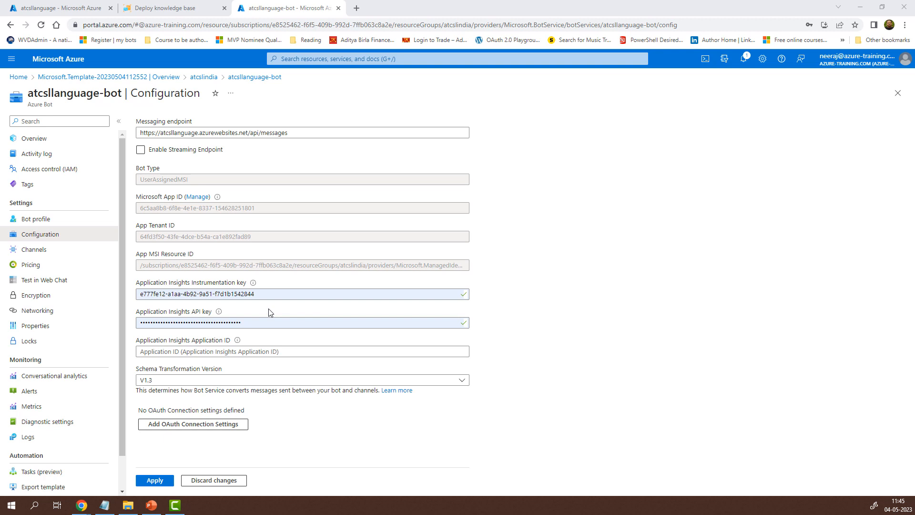
click(61, 255)
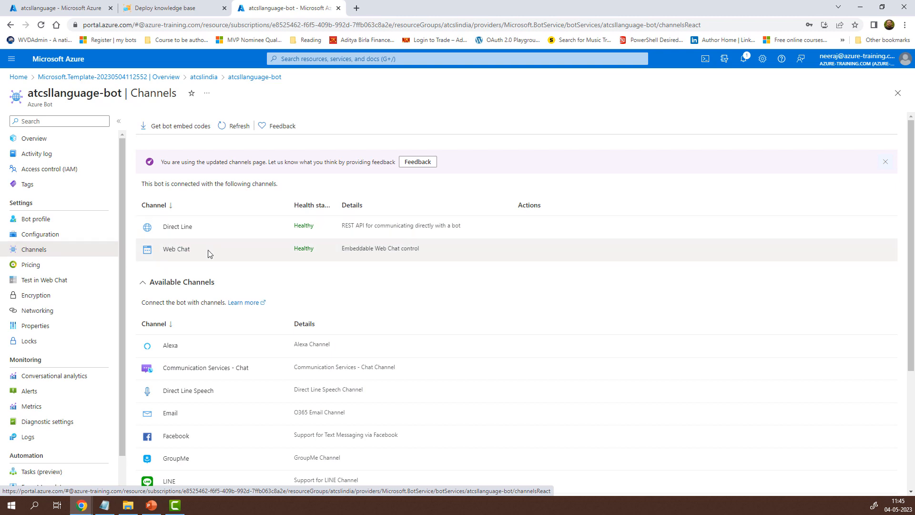
scroll(260, 358, down, 3)
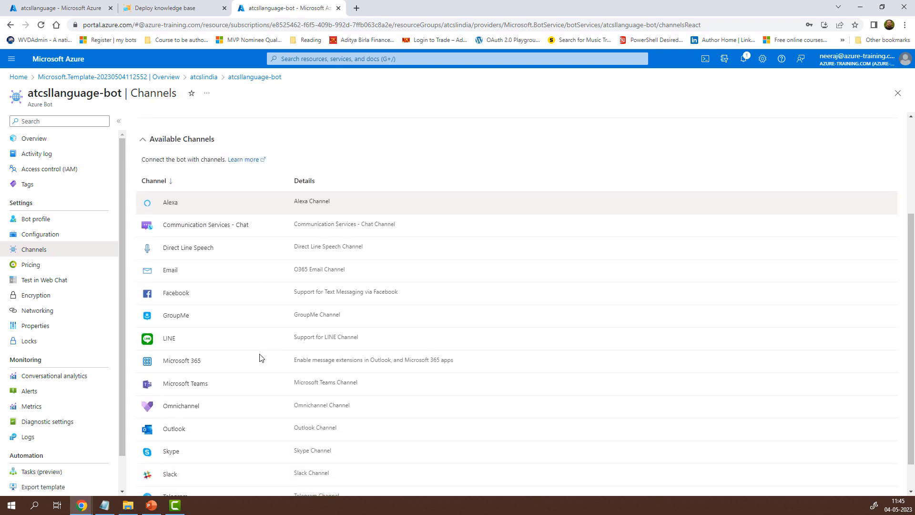
scroll(259, 357, down, 1)
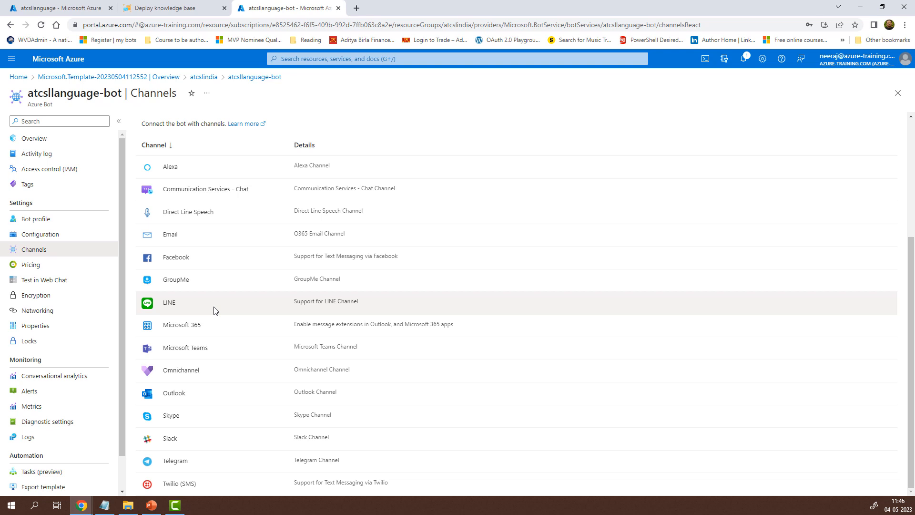
Open the Microsoft Teams channel for the bot and agree to its terms of service
click(227, 349)
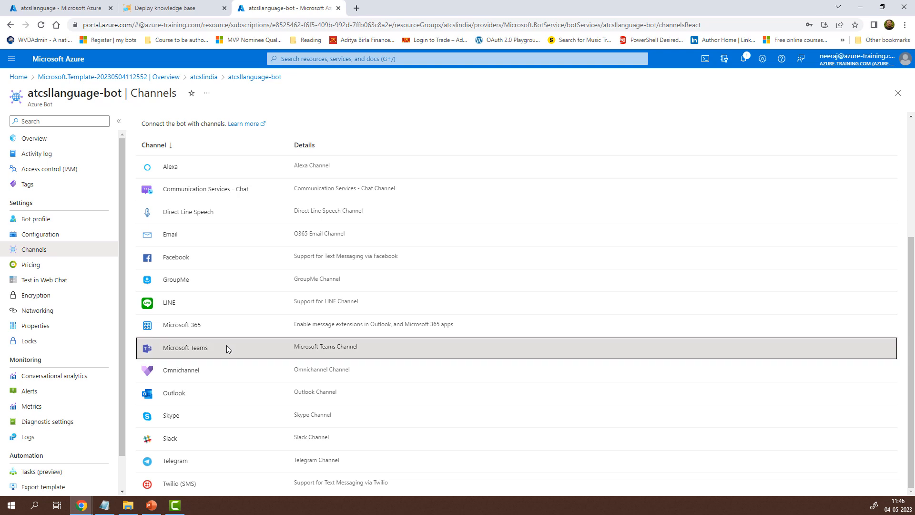
click(203, 348)
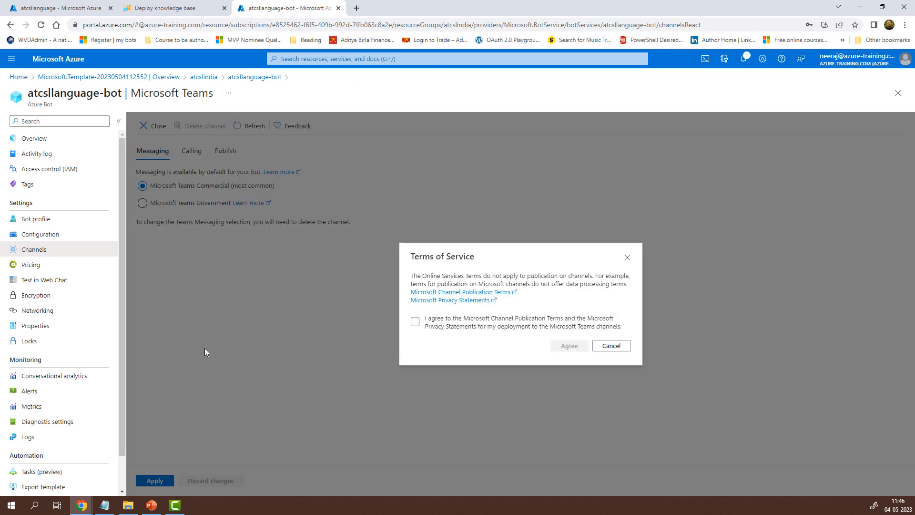
click(415, 323)
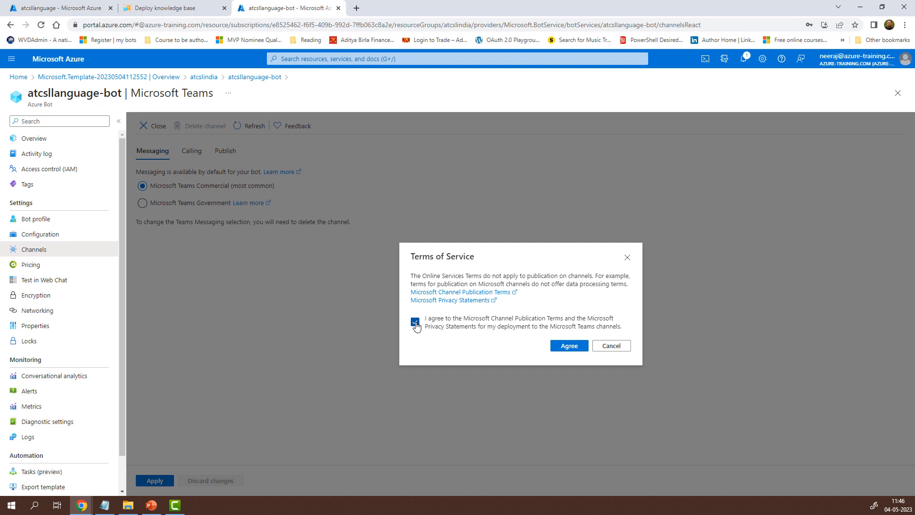
click(565, 348)
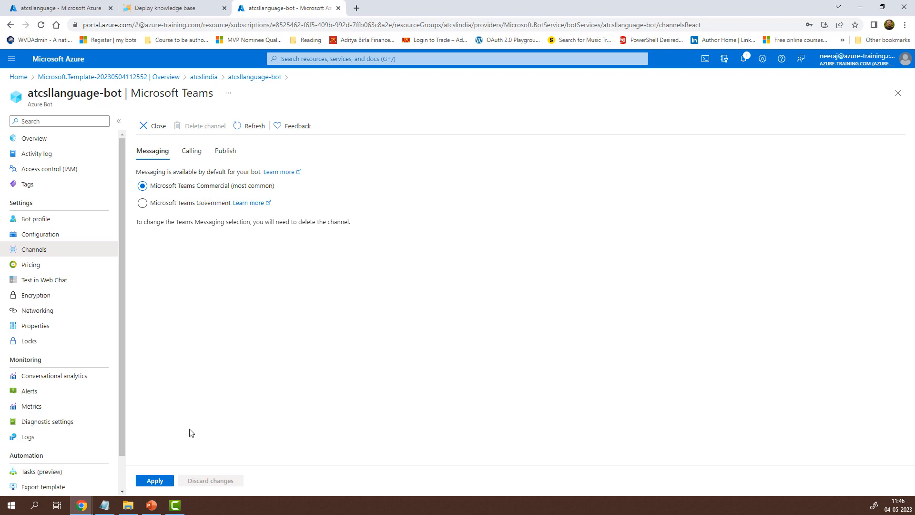
Examine the calling and publishing options of the Microsoft Teams channel
click(191, 161)
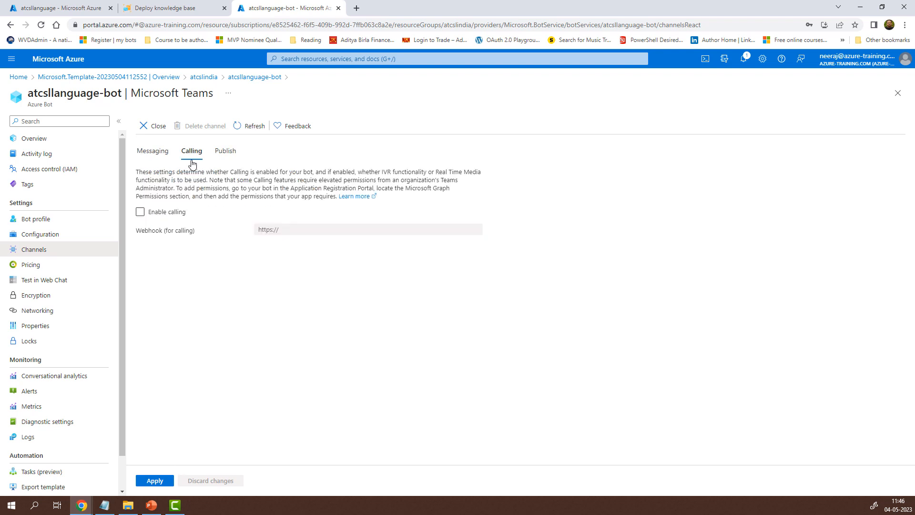
click(224, 162)
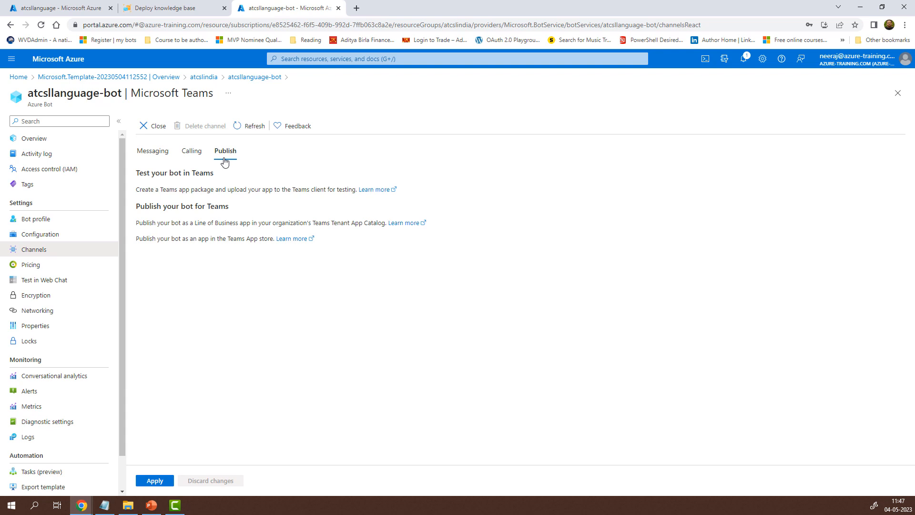
click(186, 152)
click(174, 215)
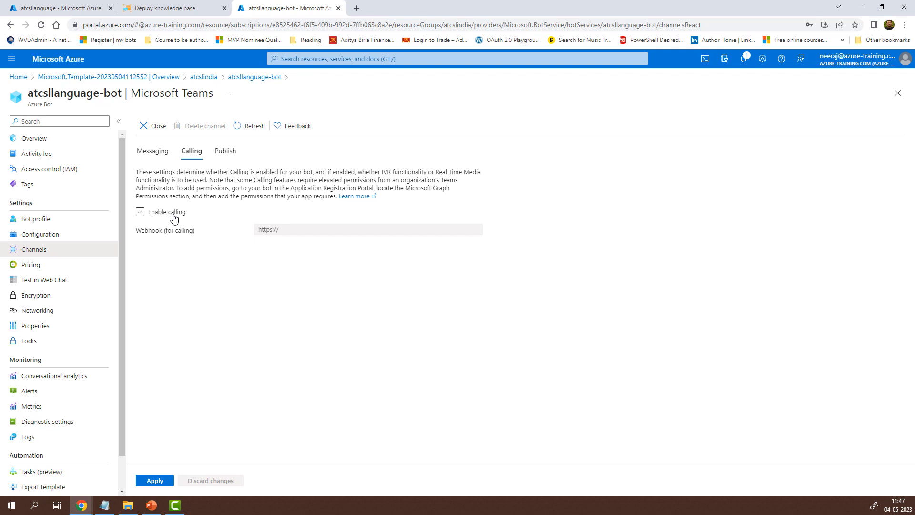
Apply the Teams channel with Microsoft Teams Commercial messaging and return to the bot's channel list
click(158, 152)
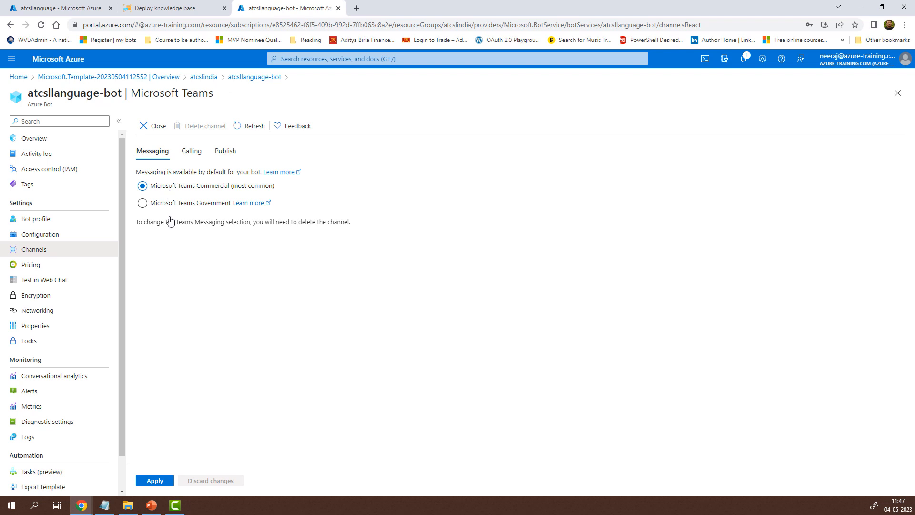
click(160, 480)
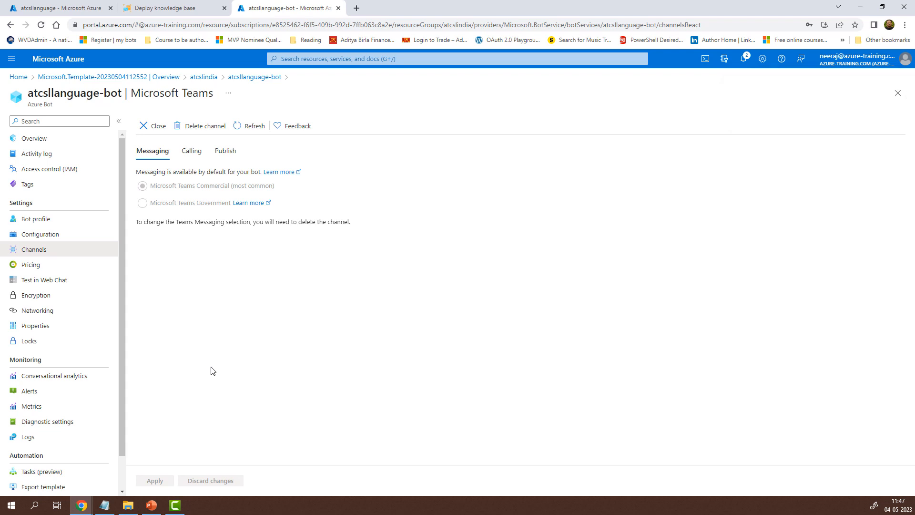
click(90, 249)
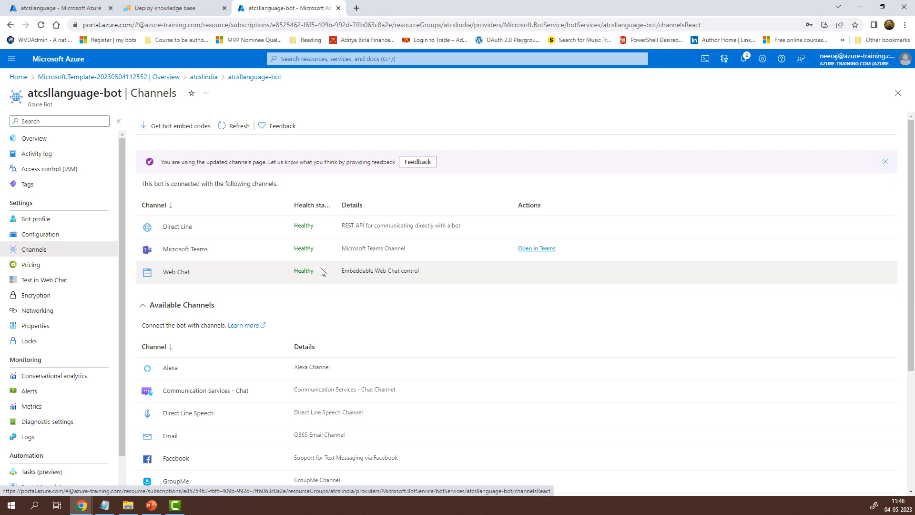
Test the bot in Web Chat by sending the message "Service Request Automation"
click(86, 284)
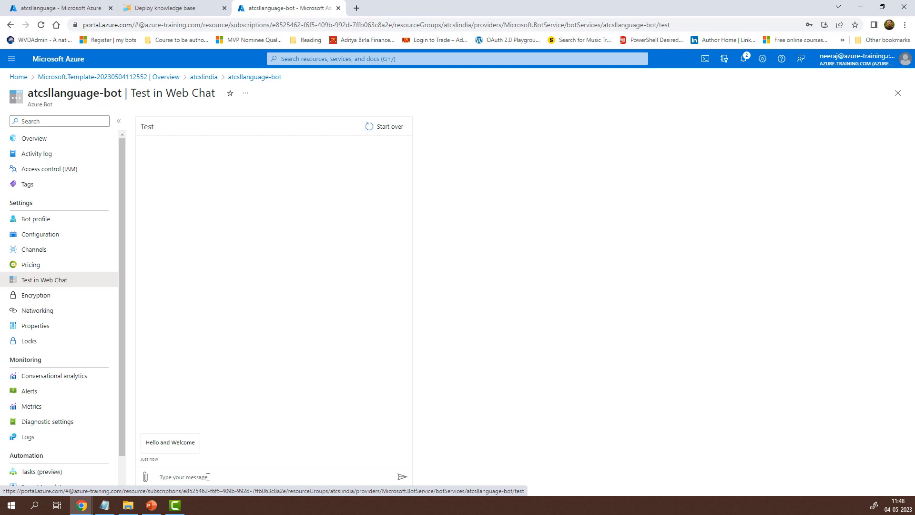
click(208, 477)
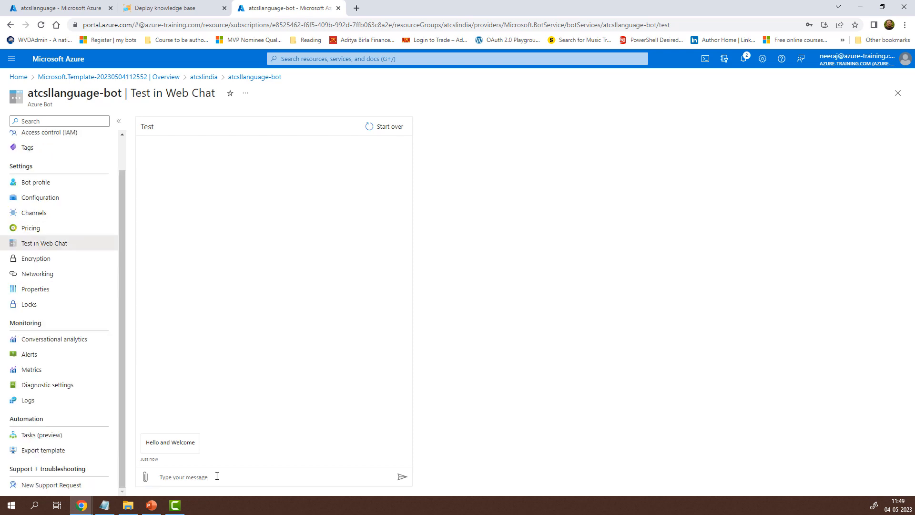
text(Service Request Automation)
click(401, 478)
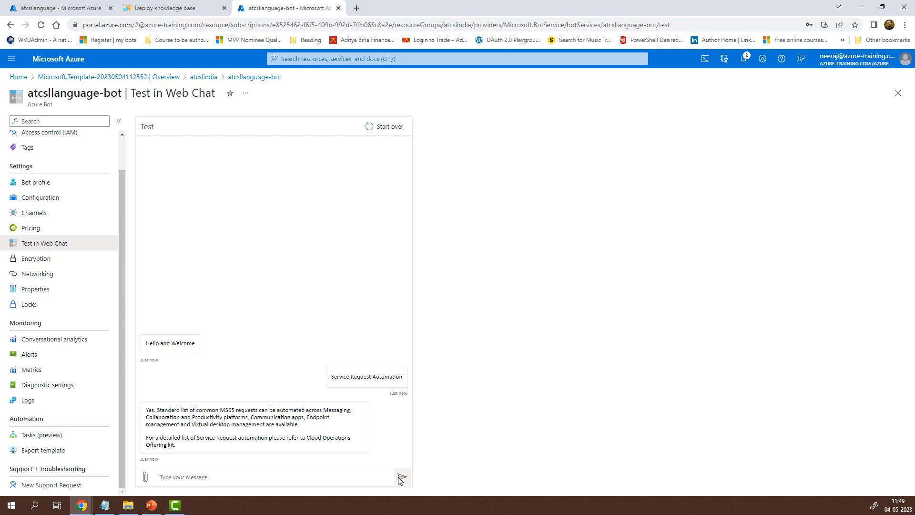
Switch to Language Studio and open the digitalquestions project's knowledge base for editing
click(206, 11)
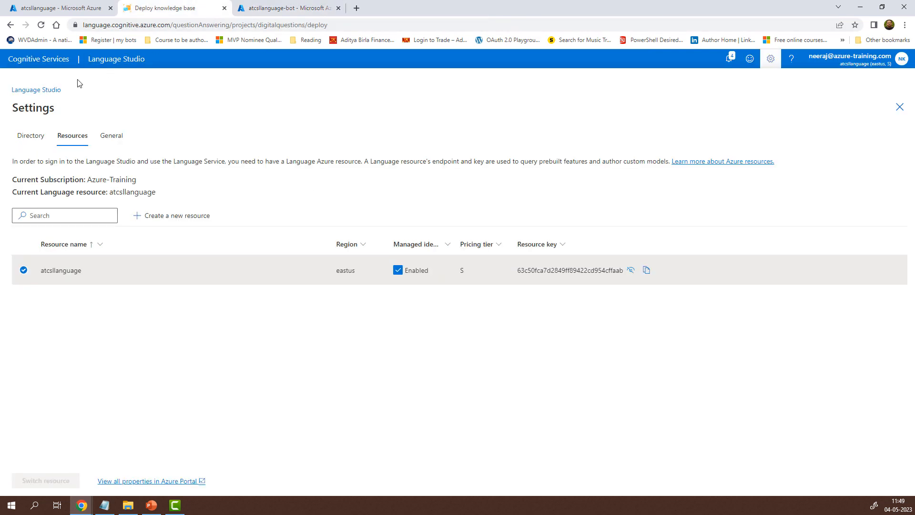
click(45, 92)
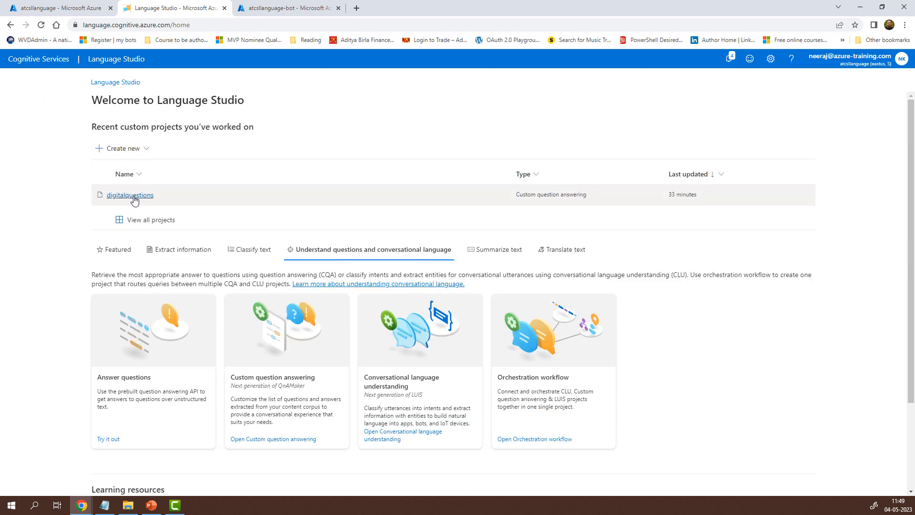
click(131, 195)
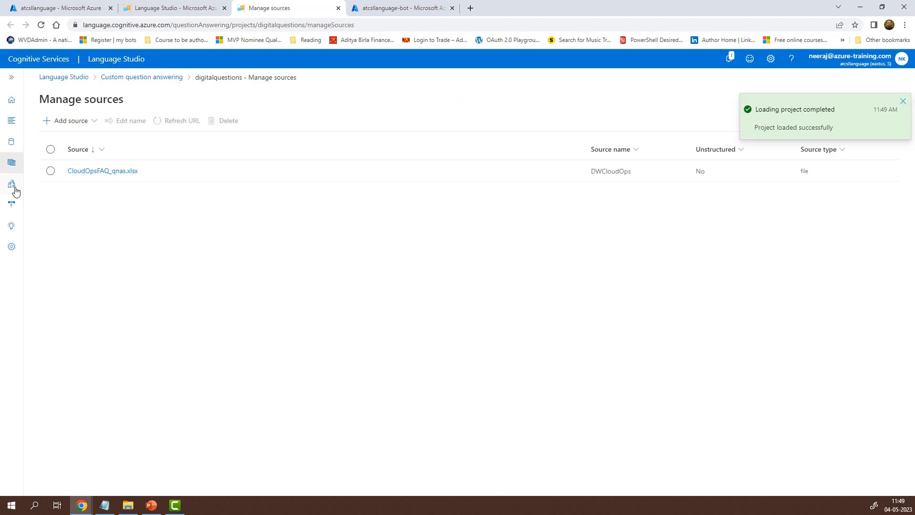
click(12, 186)
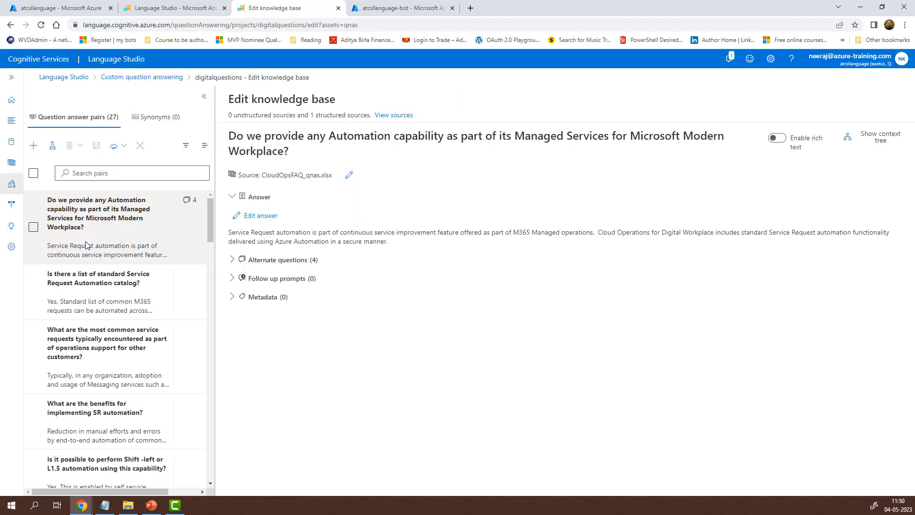
Open the question pair "What are the benefits for implementing SR automation?" and copy its question text
click(136, 414)
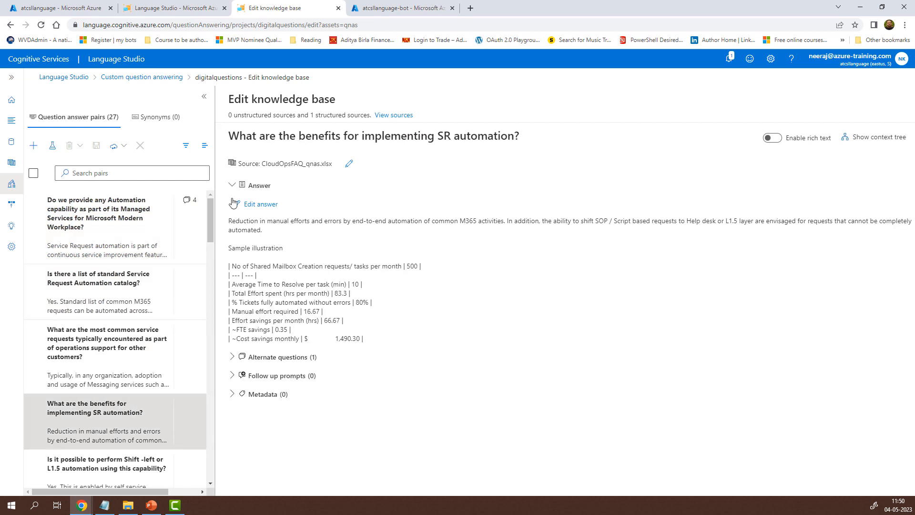
drag(229, 139, 527, 146)
key(ctrl+c)
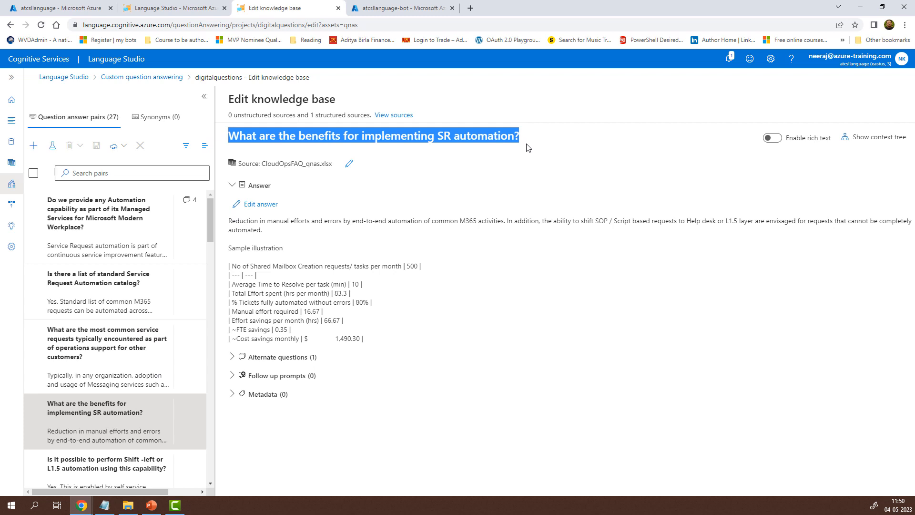
Return to the bot's web chat test in the Azure portal and send it the copied question
click(373, 13)
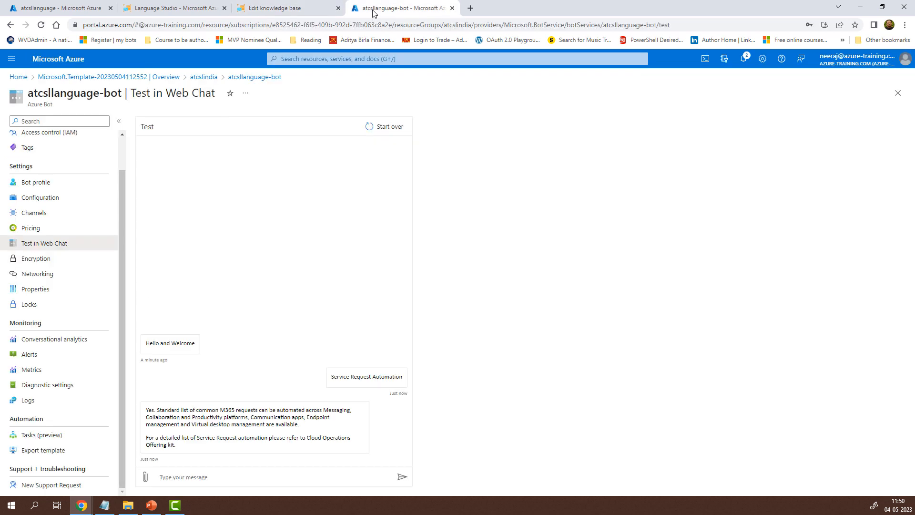
click(210, 476)
key(ctrl+v)
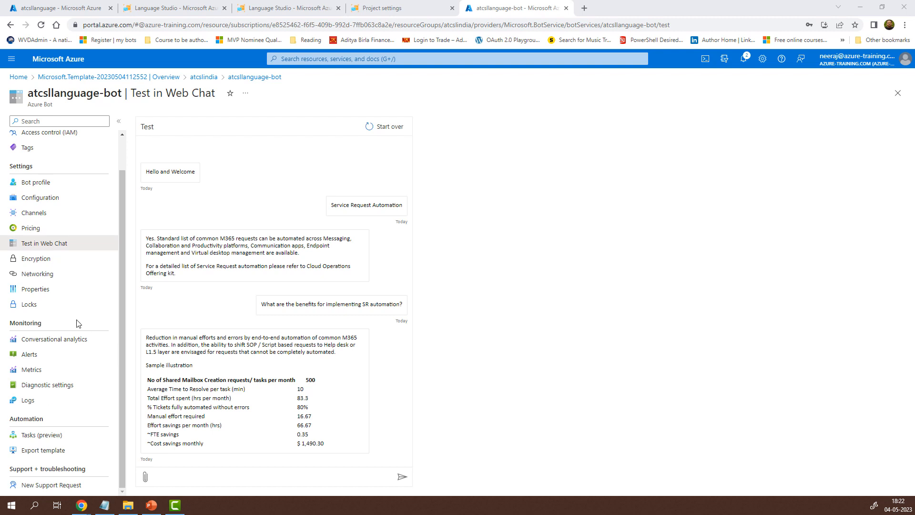
Open the Default Site settings of the bot's Web Chat channel and copy the iframe embed code
click(53, 214)
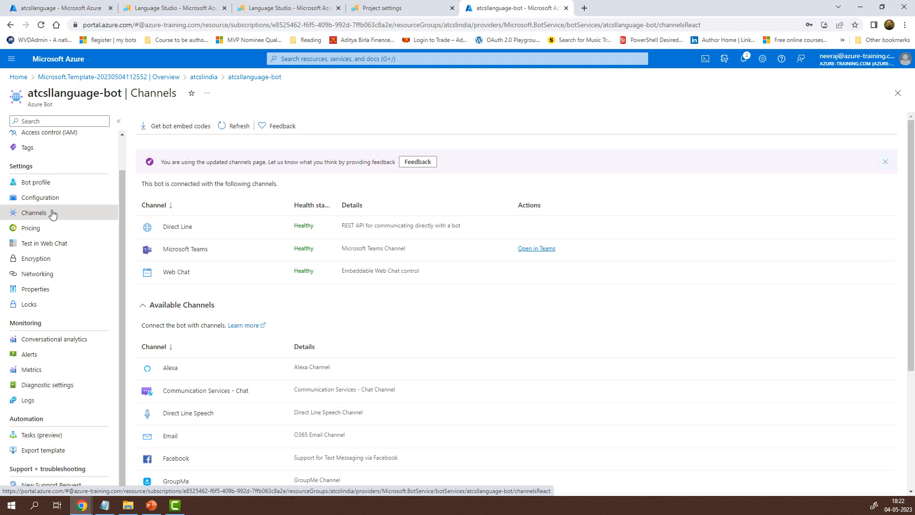
click(184, 274)
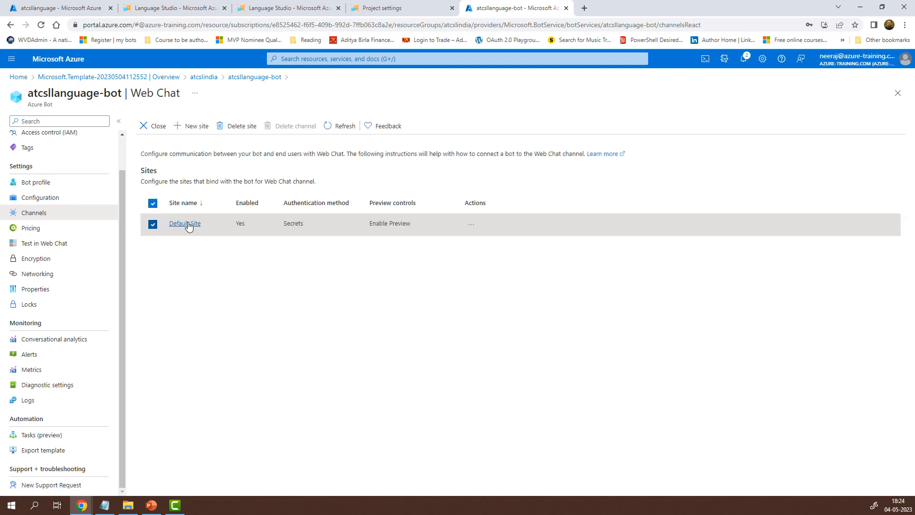
click(185, 224)
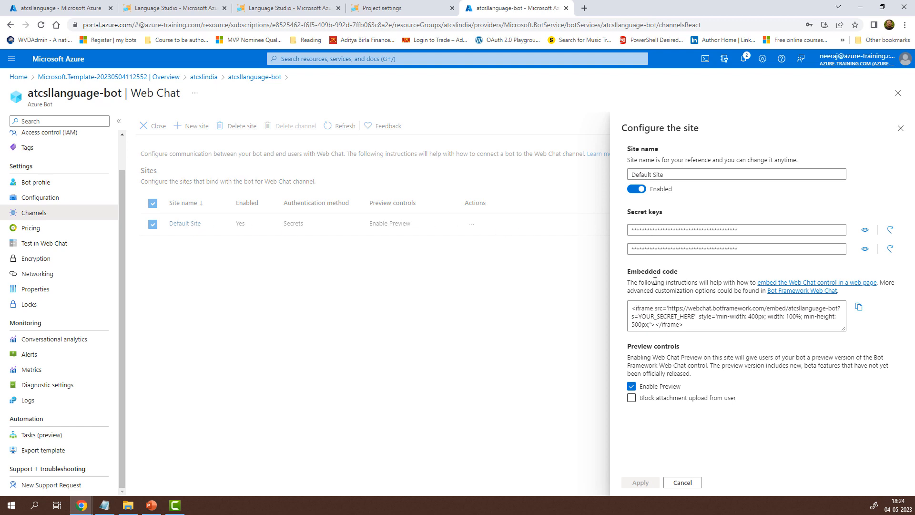
click(685, 325)
drag(684, 325, 616, 306)
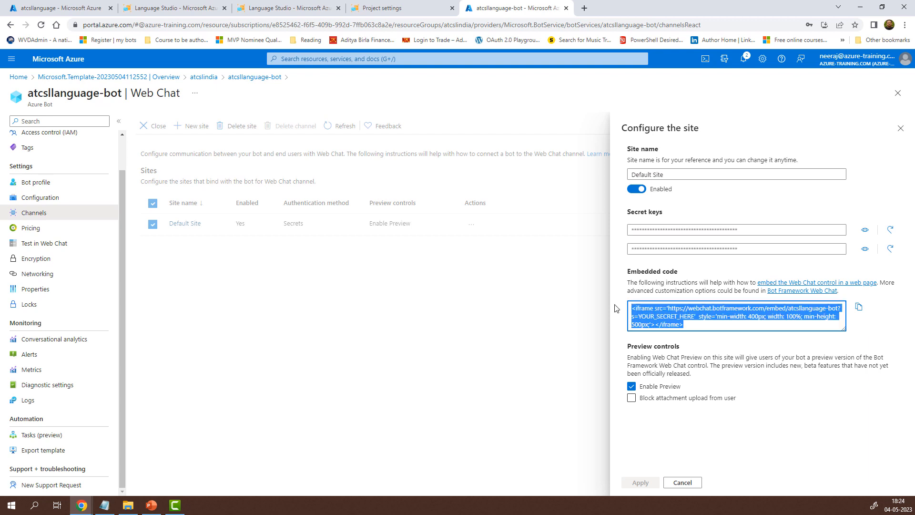
right_click(640, 312)
click(649, 315)
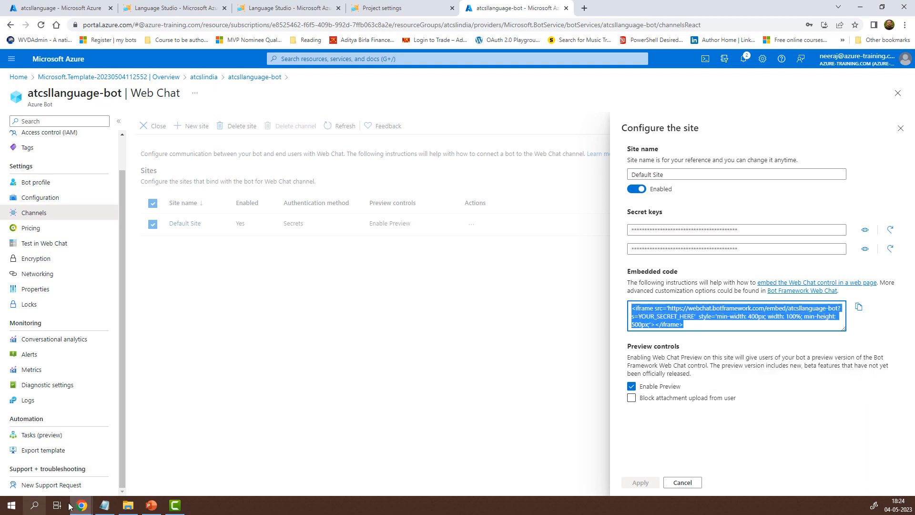
Switch to a new Notepad window and paste the copied iframe embed code into it
click(105, 506)
click(107, 463)
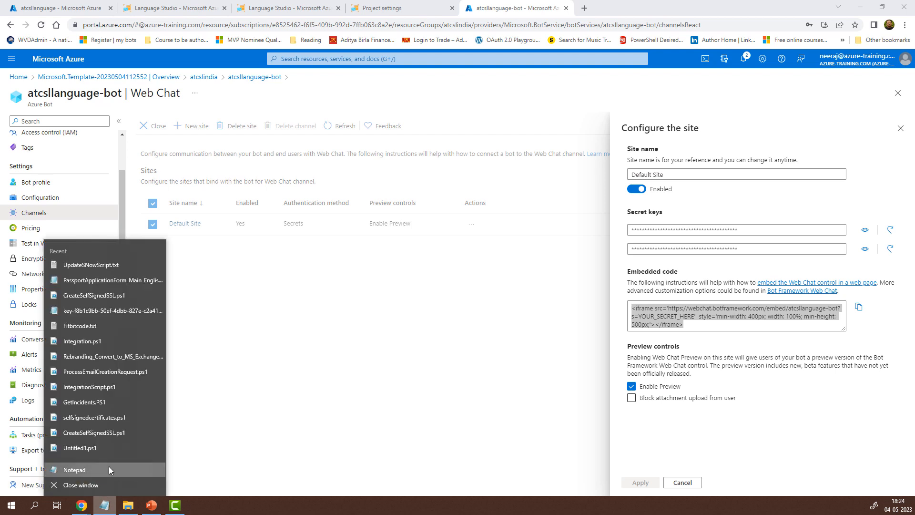
right_click(384, 97)
click(333, 138)
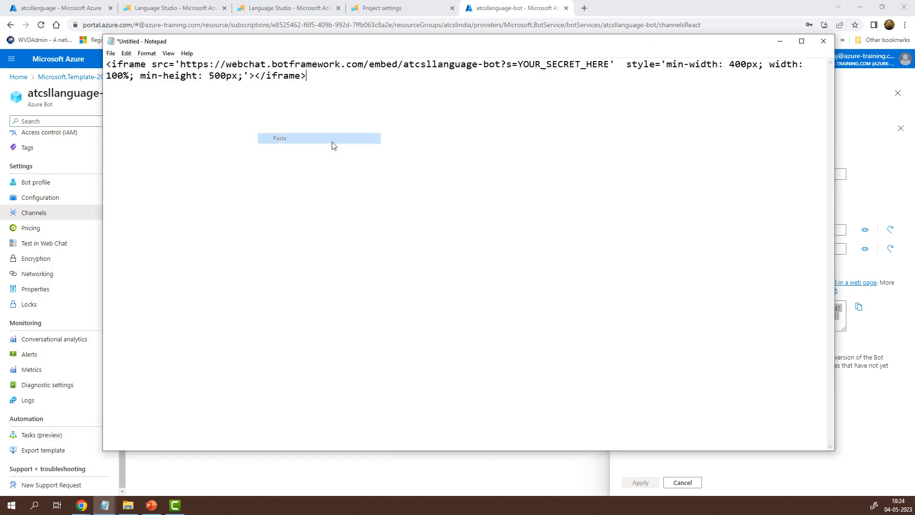
Return to the Azure portal, reveal the Default Site's first secret key and copy it
click(888, 319)
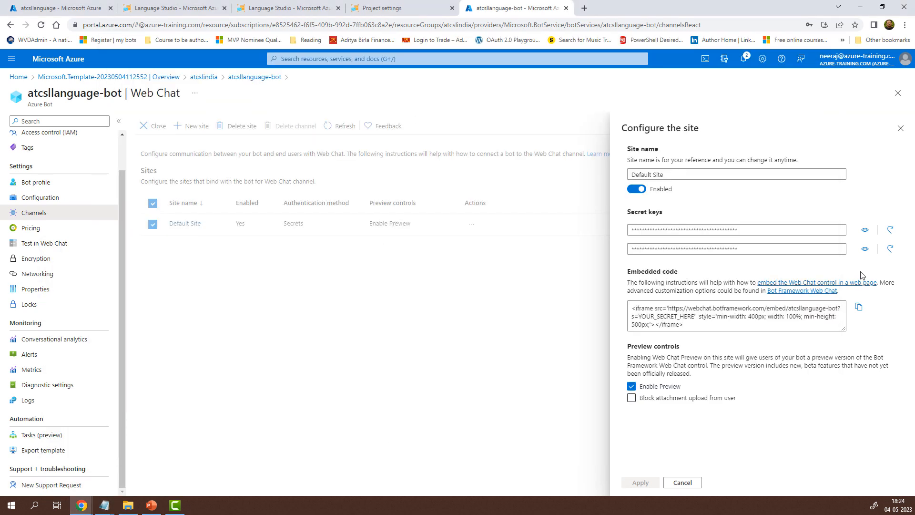
click(866, 231)
drag(844, 230, 618, 231)
right_click(646, 232)
click(668, 234)
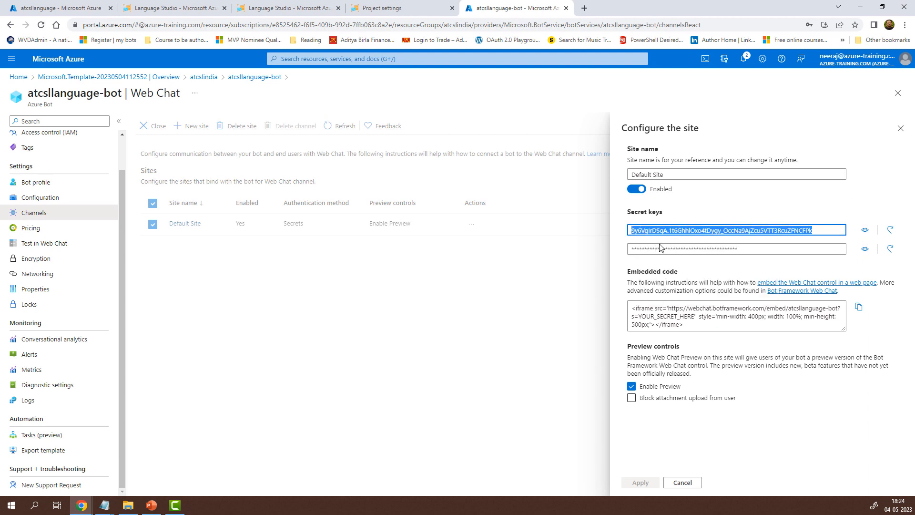
Switch to the Notepad window with the iframe code and replace YOUR_SECRET_HERE with the copied Web Chat secret key
mouse_move(109, 507)
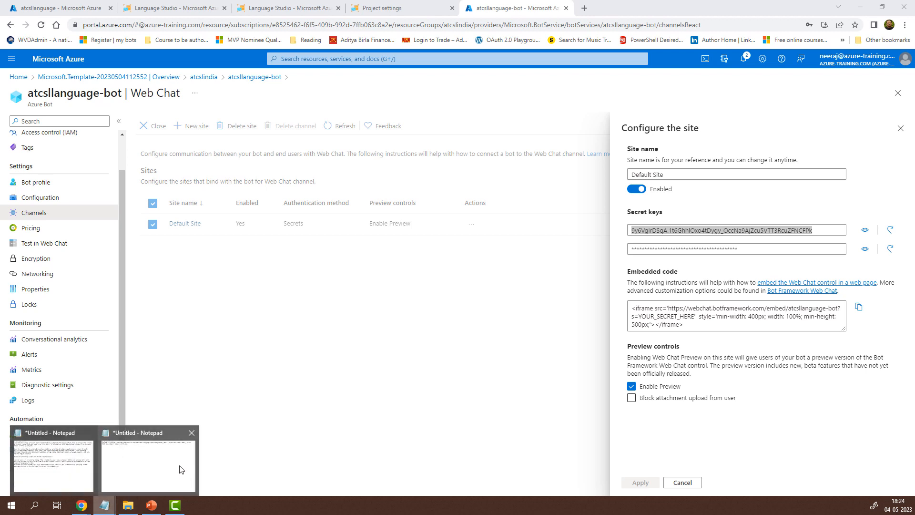
click(181, 468)
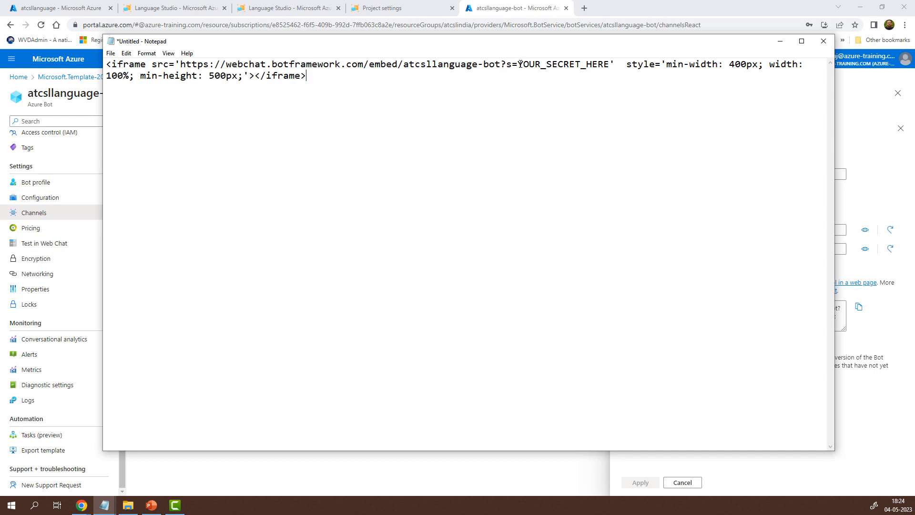
drag(517, 64, 609, 65)
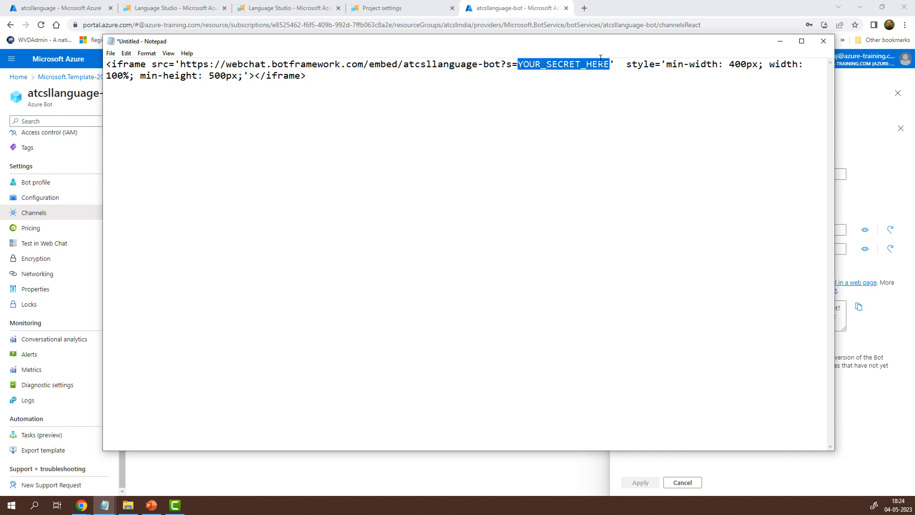
key(ctrl+v)
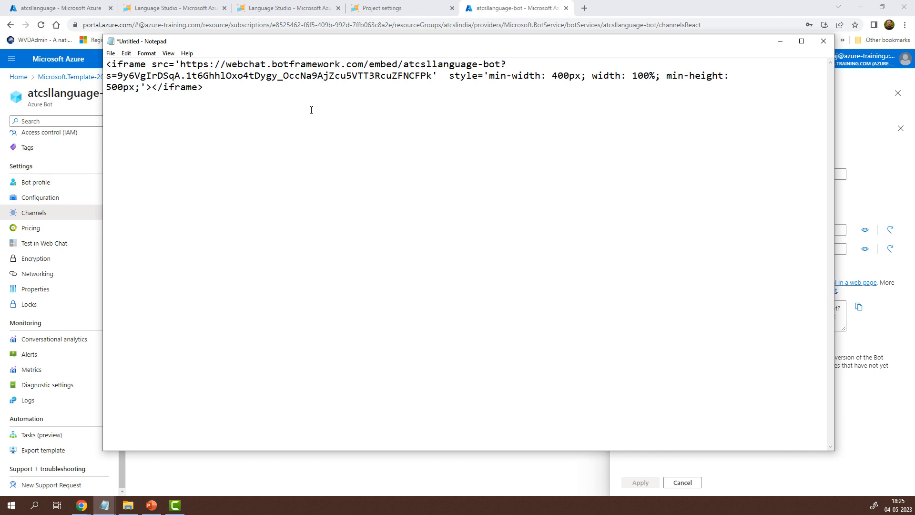
Copy the entire completed iframe code and minimize Notepad to get back to the Azure portal
drag(210, 90, 109, 67)
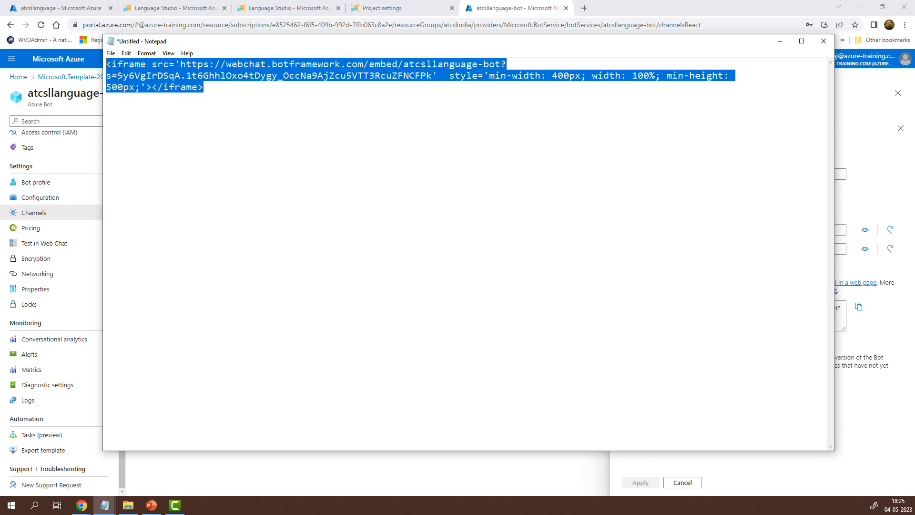
right_click(176, 83)
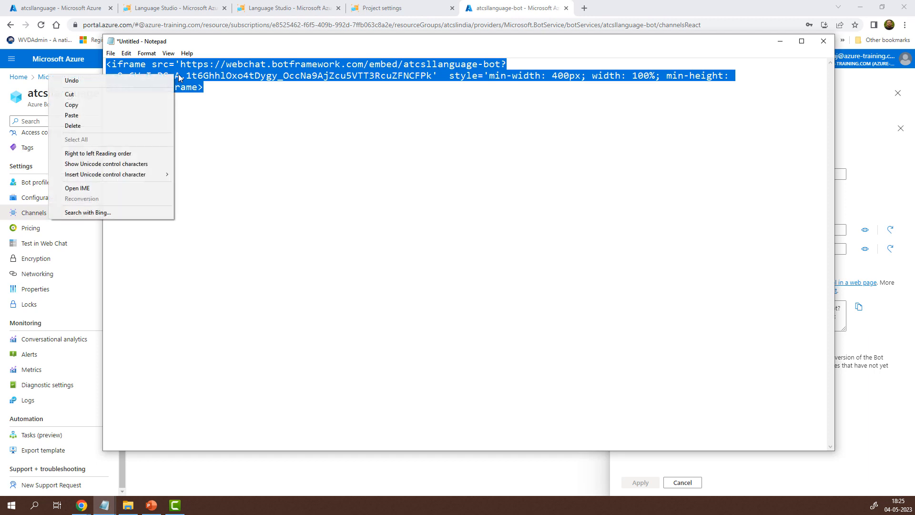
click(153, 104)
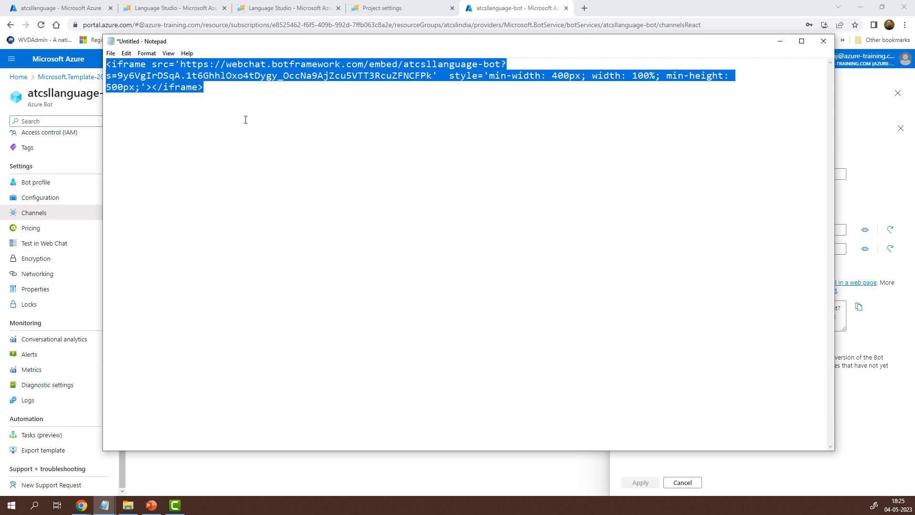
click(780, 41)
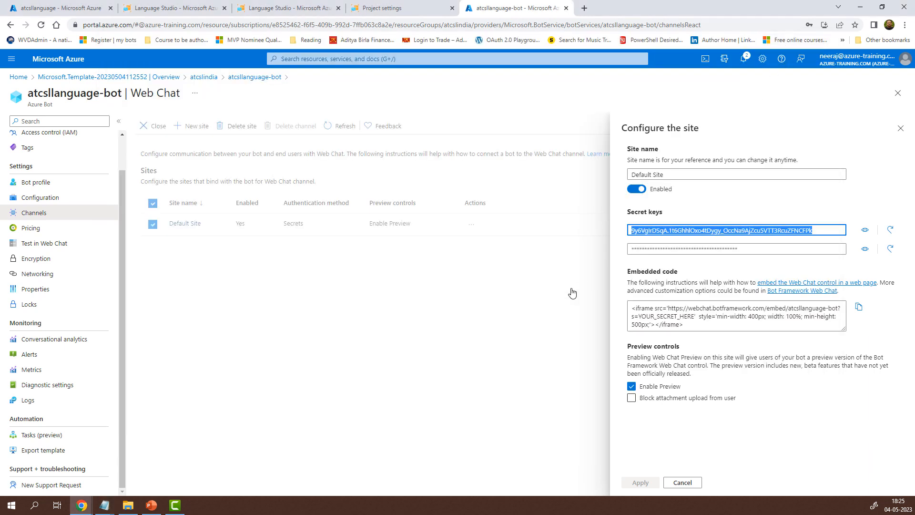